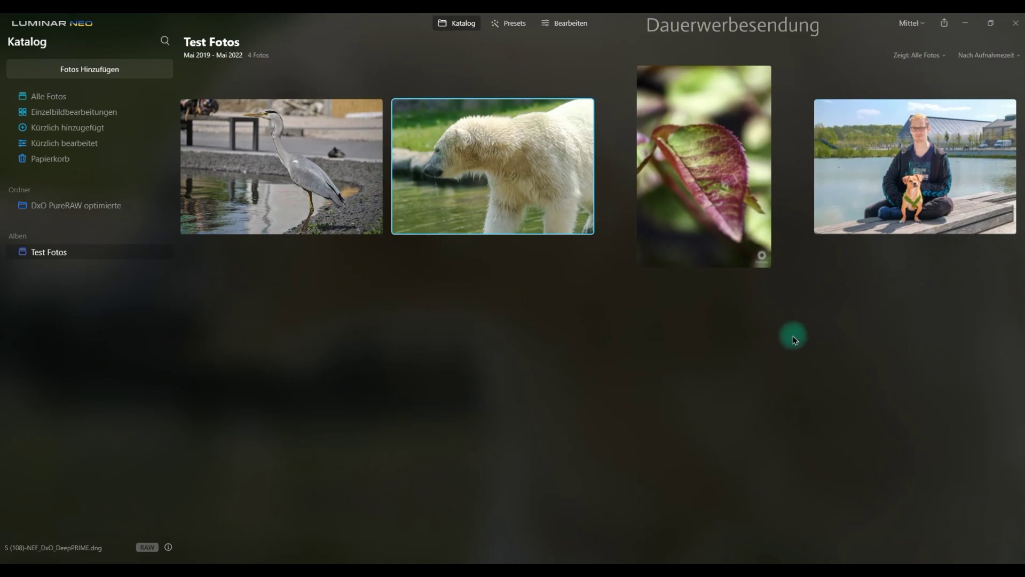
# - Open the man-and-dog lakeside photo in the Bearbeiten editor
pyautogui.click(836, 176)
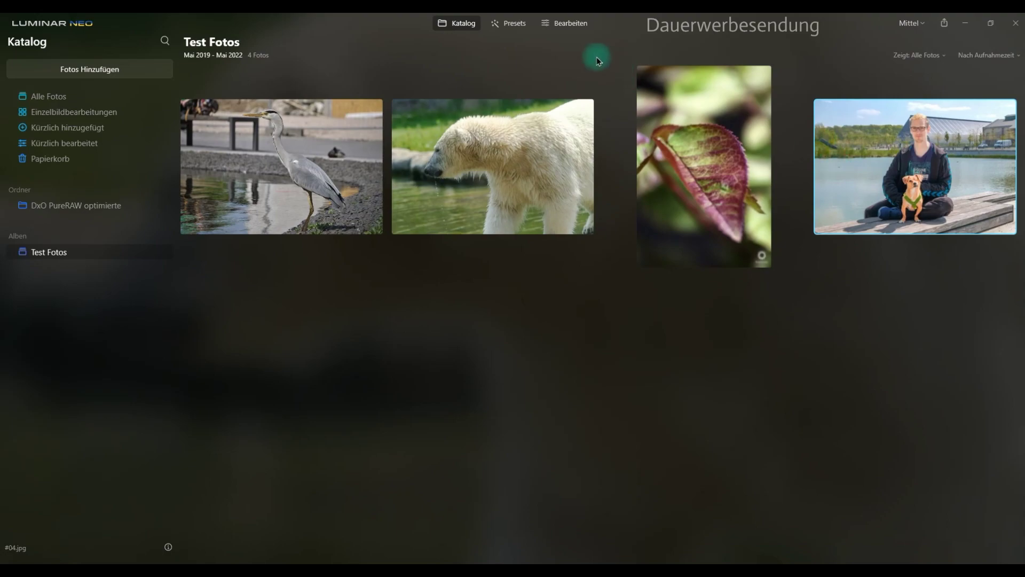
pyautogui.click(566, 30)
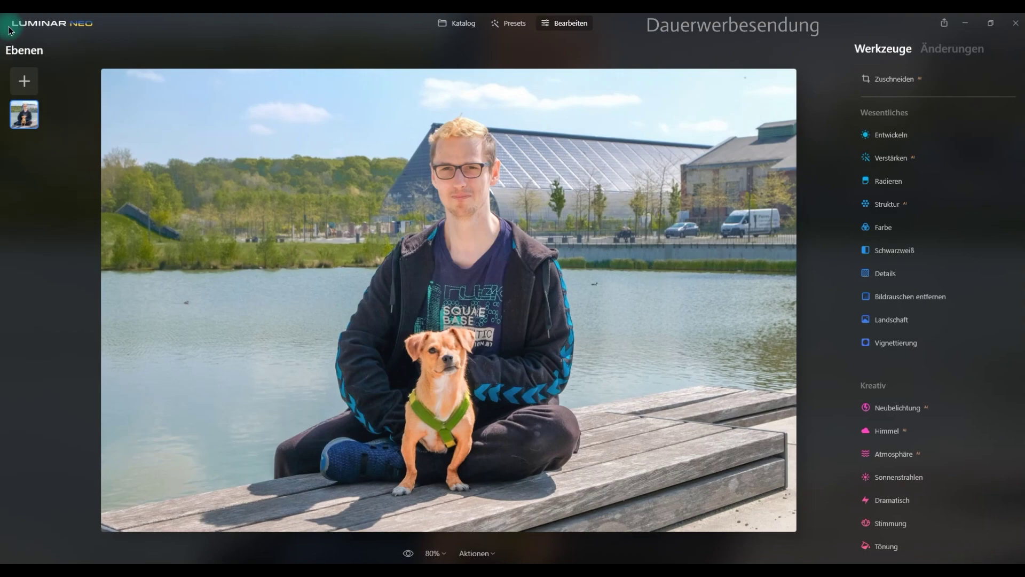
# - Turn on Histogramm anzeigen from the logo menu's Darstellung options
pyautogui.click(47, 25)
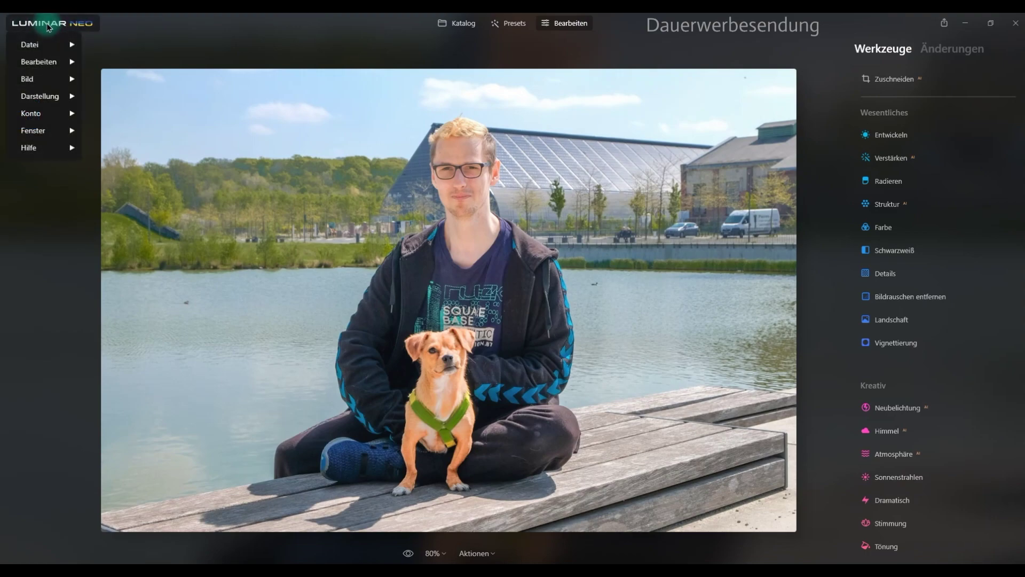
pyautogui.click(52, 99)
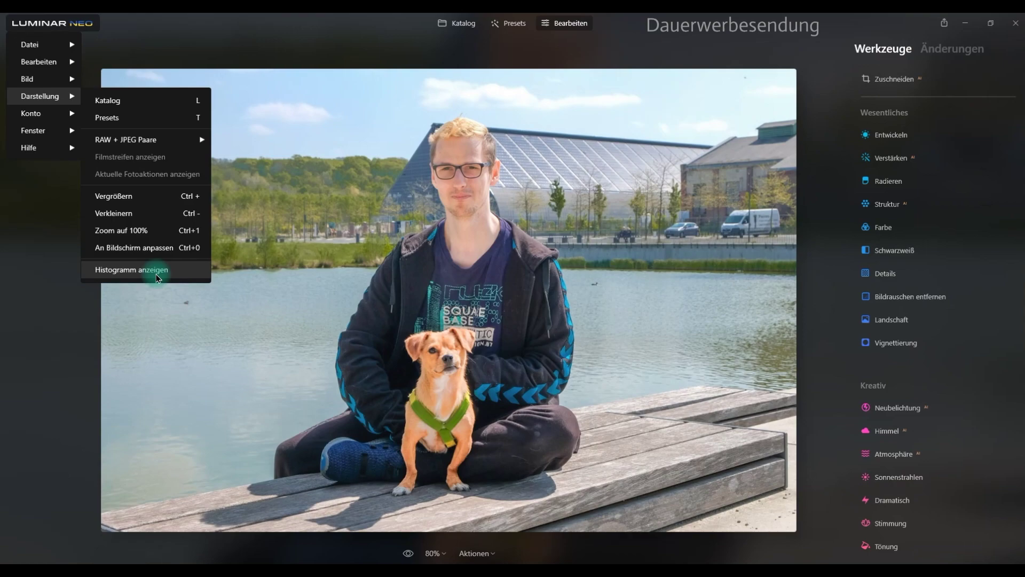
pyautogui.click(157, 274)
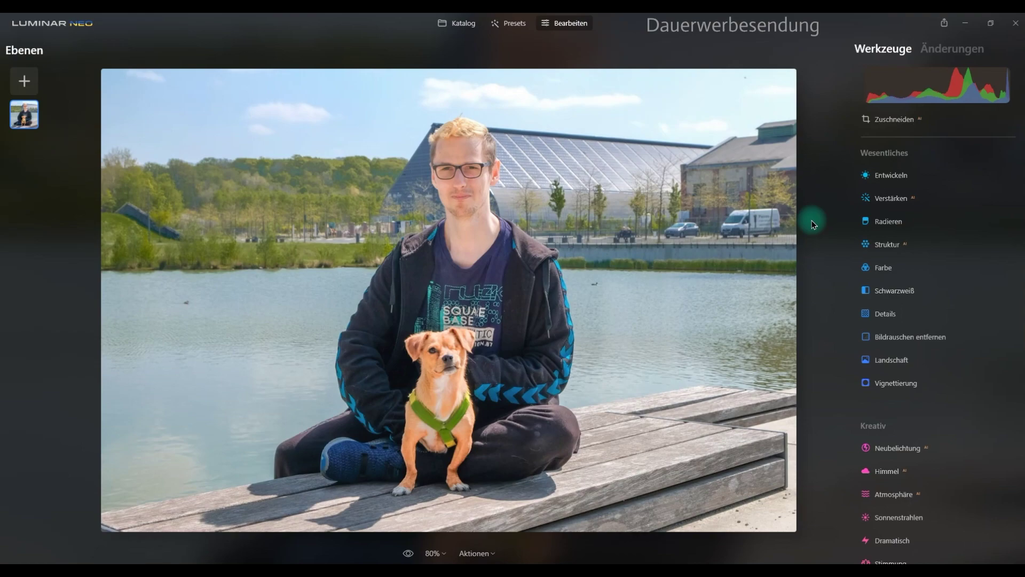
# - Cycle the histogram's channel views, then enable shadow and highlight clipping warnings
pyautogui.moveTo(937, 85)
pyautogui.click(944, 96)
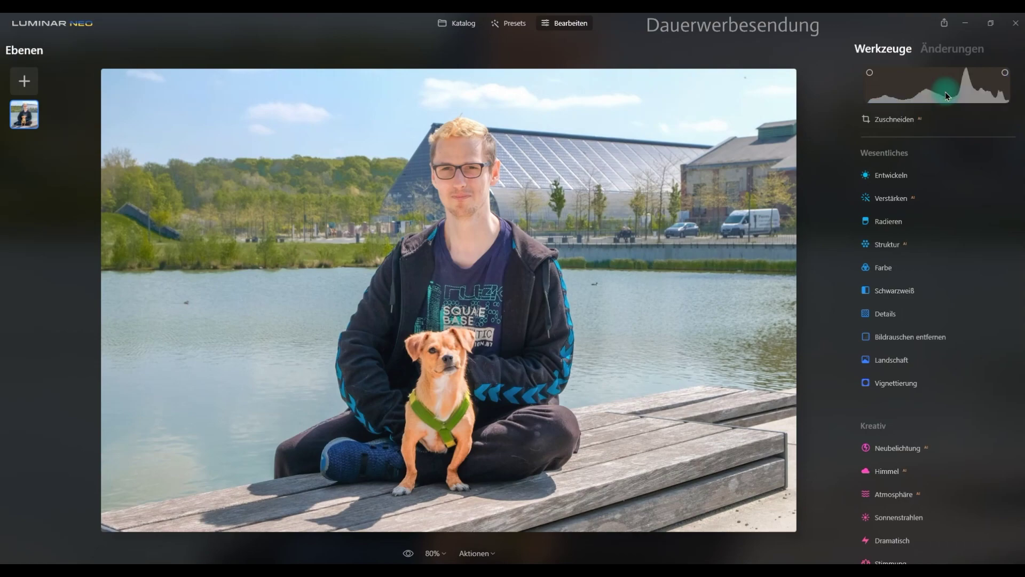
pyautogui.click(945, 94)
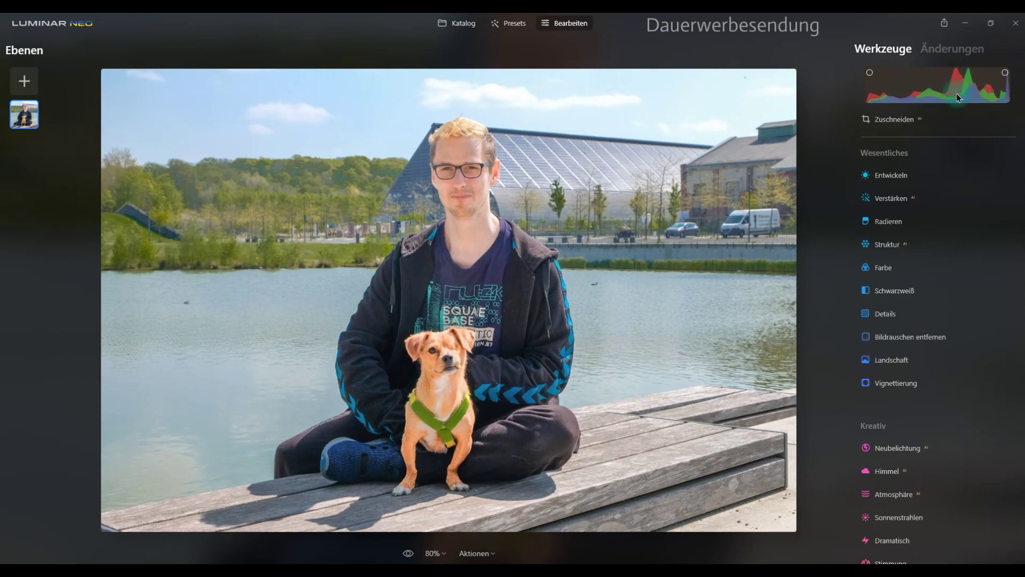
pyautogui.click(943, 85)
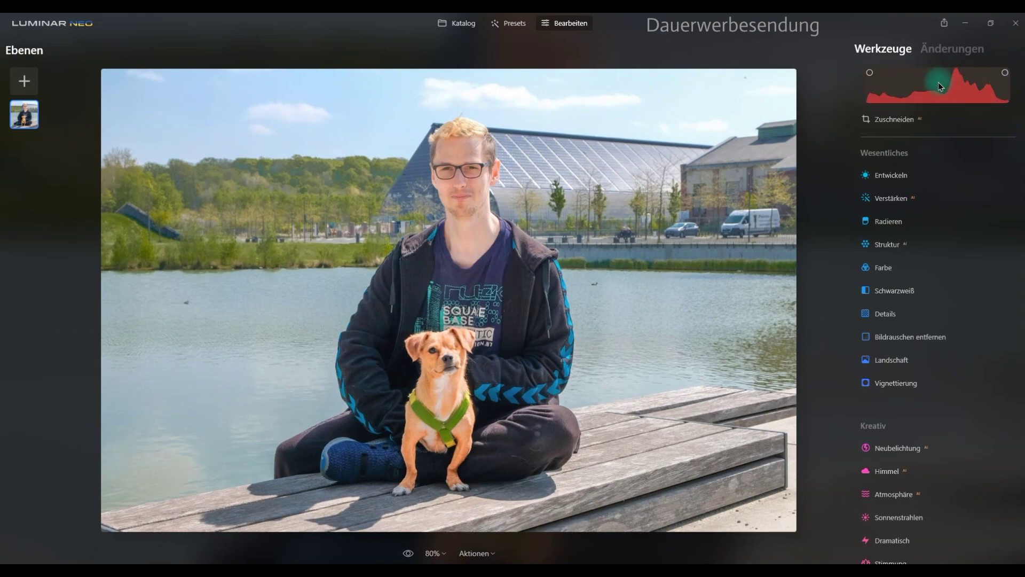
pyautogui.click(931, 92)
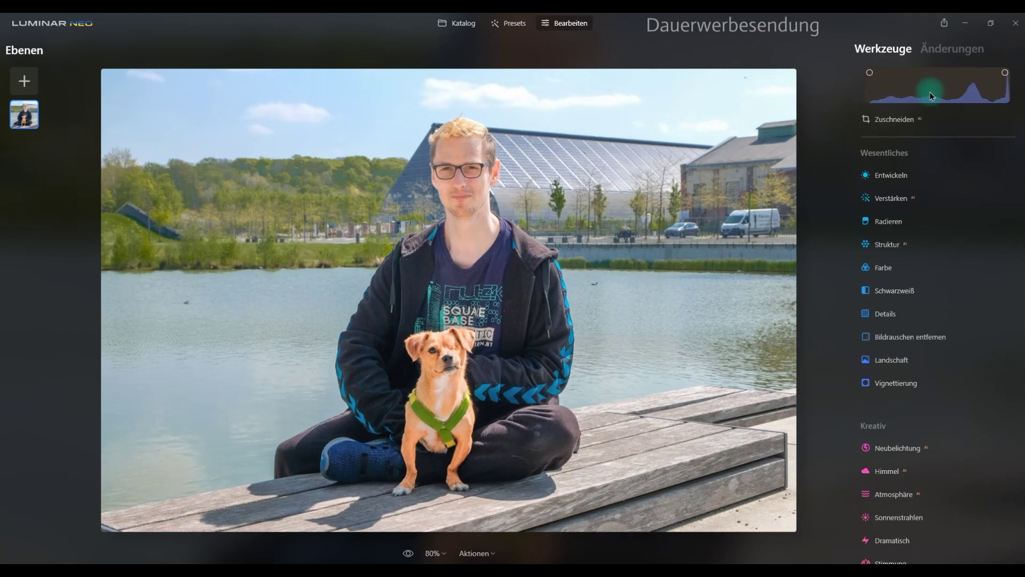
pyautogui.click(930, 96)
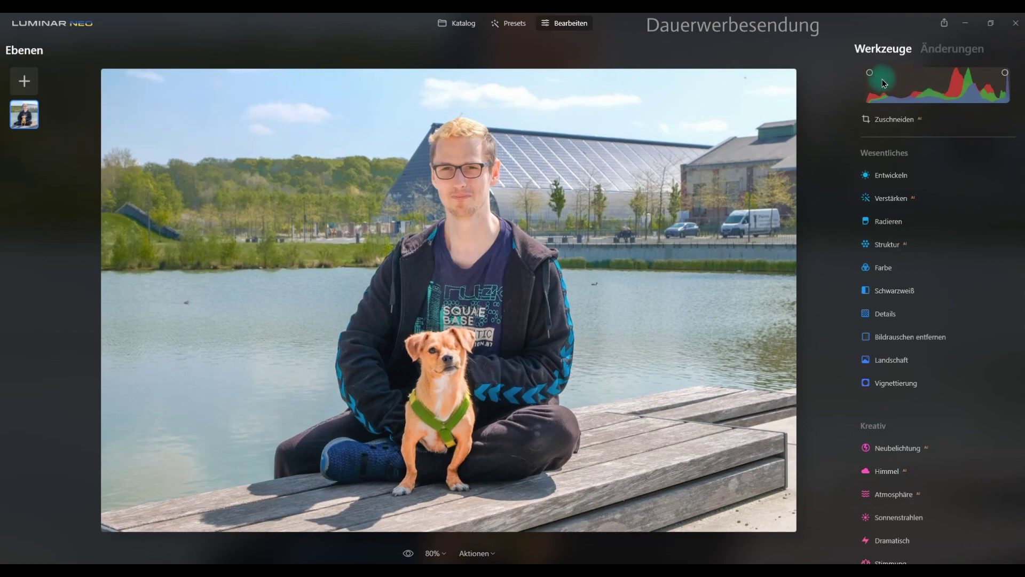
pyautogui.click(869, 73)
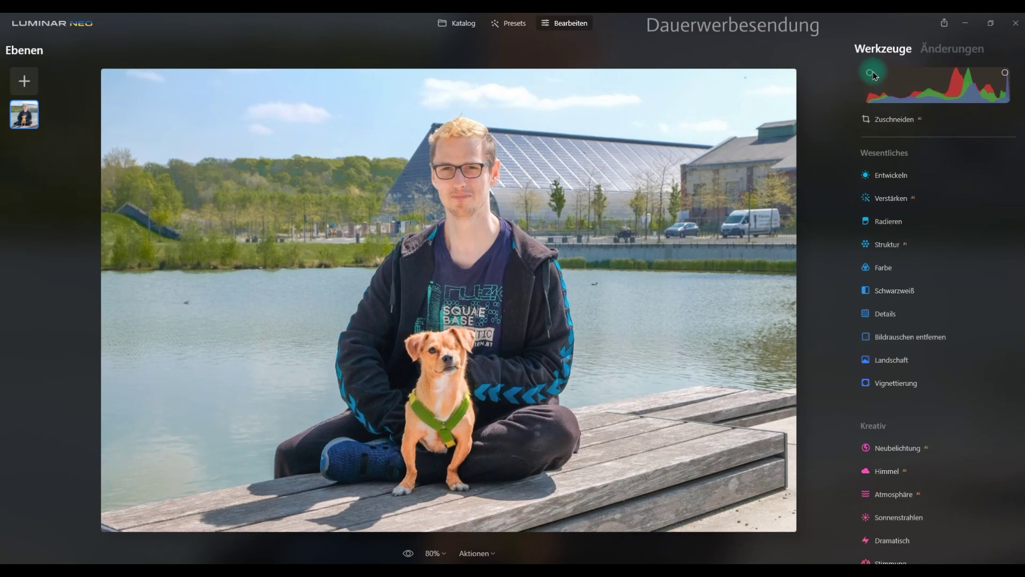
pyautogui.click(1006, 73)
# - Toggle the clipping overlay with J on and then off again
pyautogui.press('j')
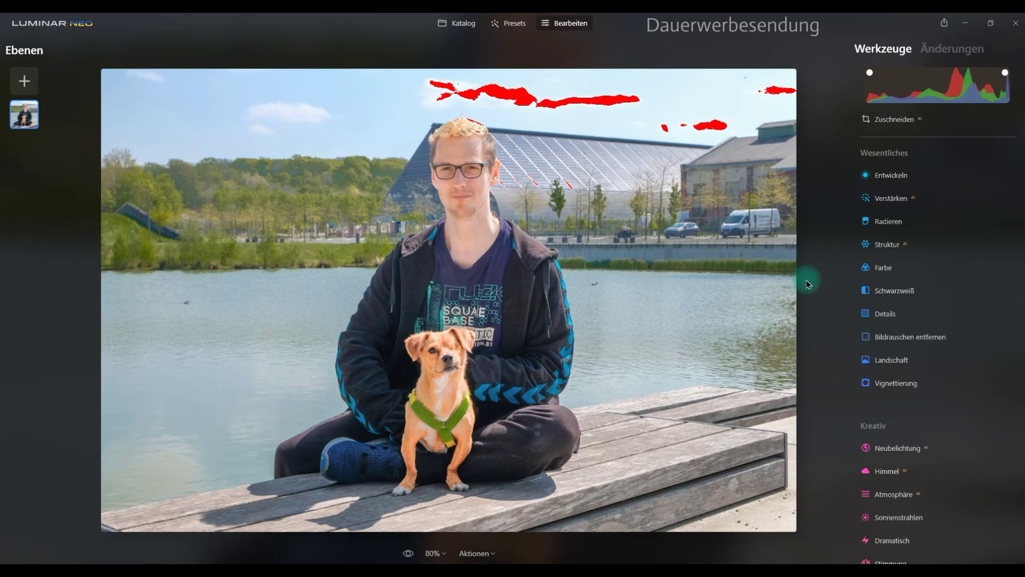
pyautogui.press('j')
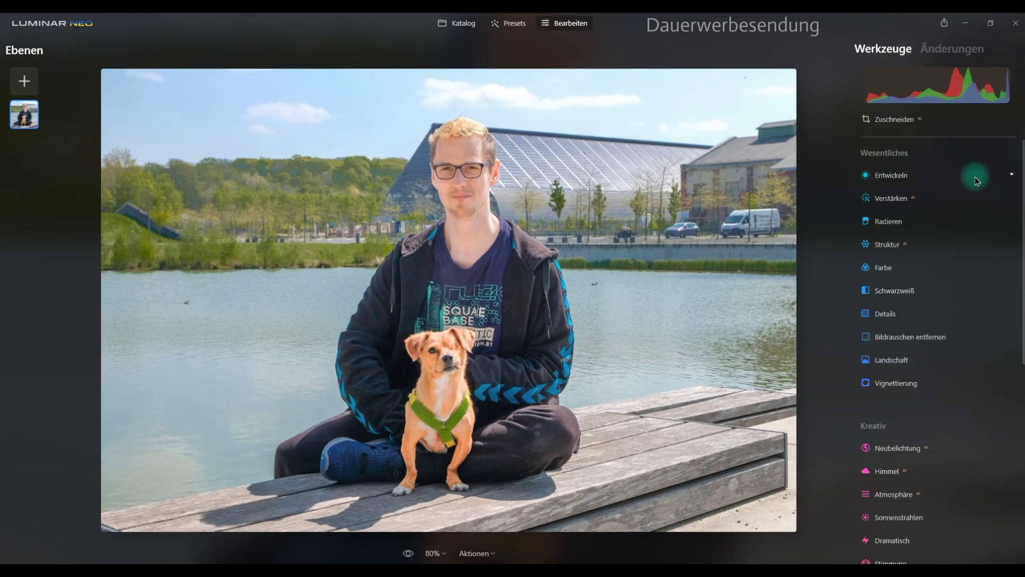
# - Expand the Entwickeln tool to reveal its Belichtung sliders
pyautogui.click(904, 175)
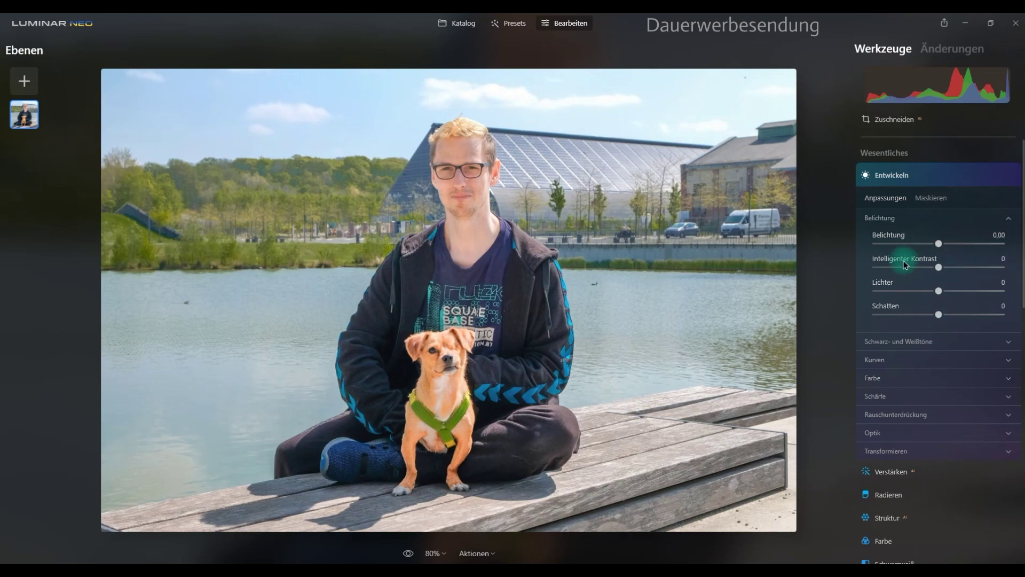
# - Switch Entwickeln to its Maskieren tab and pick a Linear Gradient mask
pyautogui.click(930, 198)
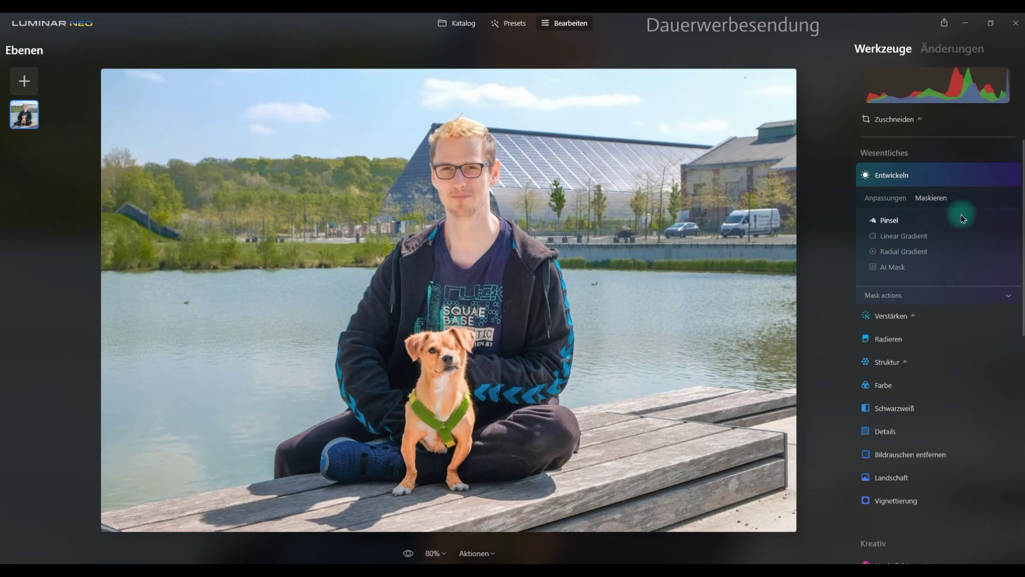
pyautogui.click(905, 239)
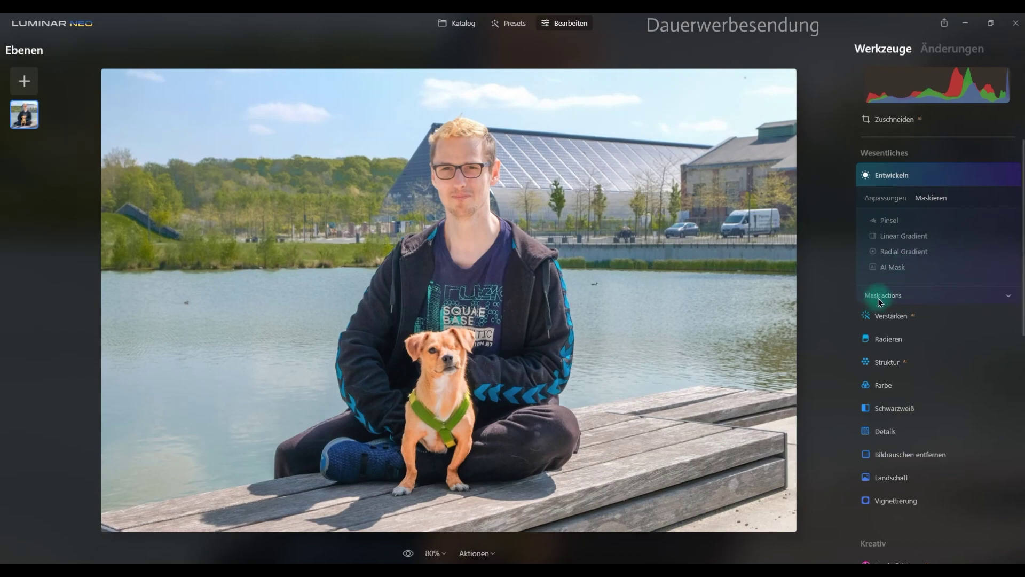
# - Expand the Mask actions list and choose Füllen
pyautogui.click(1010, 296)
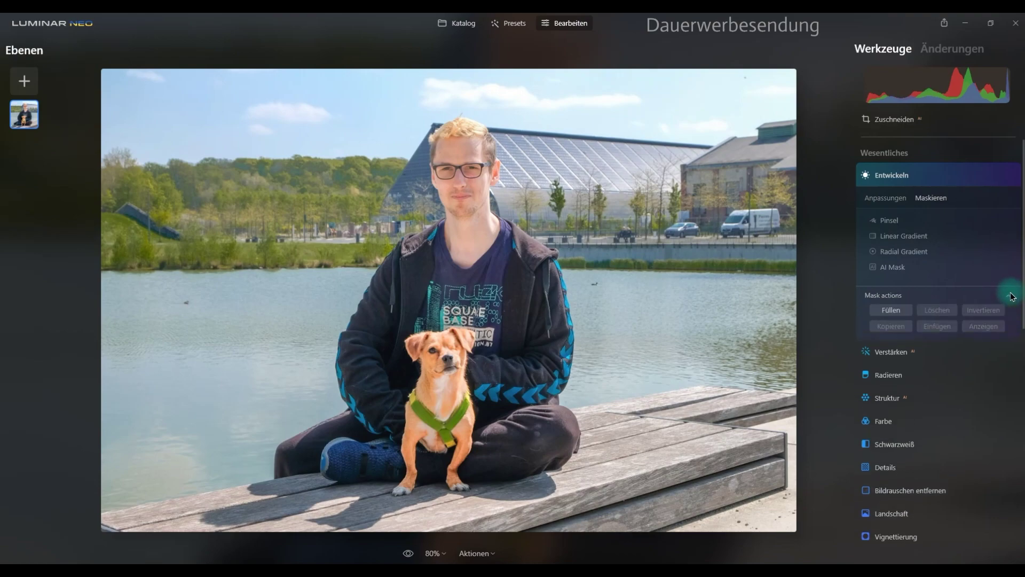
pyautogui.click(901, 311)
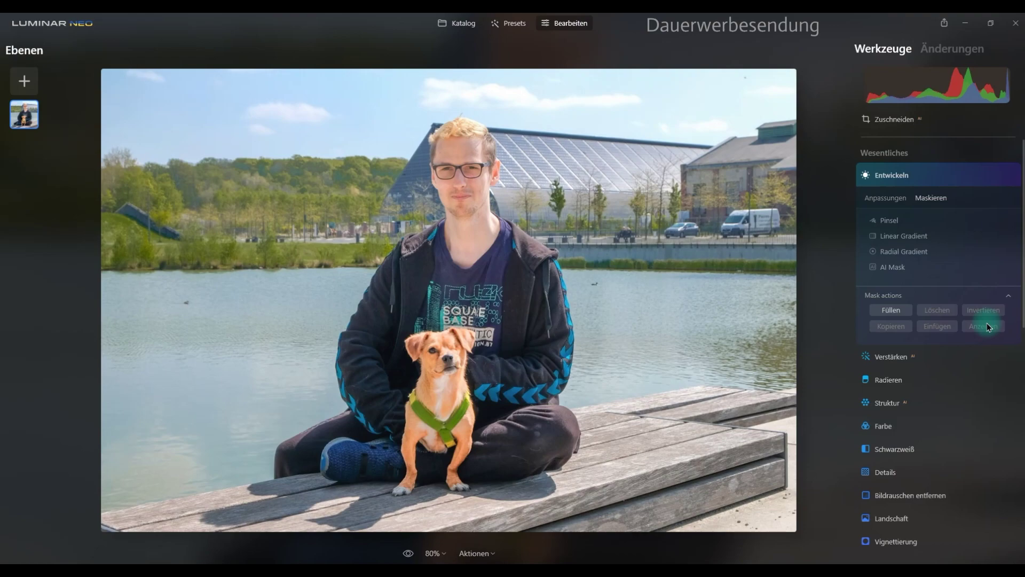
# - Create an AI Mask on the Human subject covering the man and dog, excluding the lake water
pyautogui.click(1007, 296)
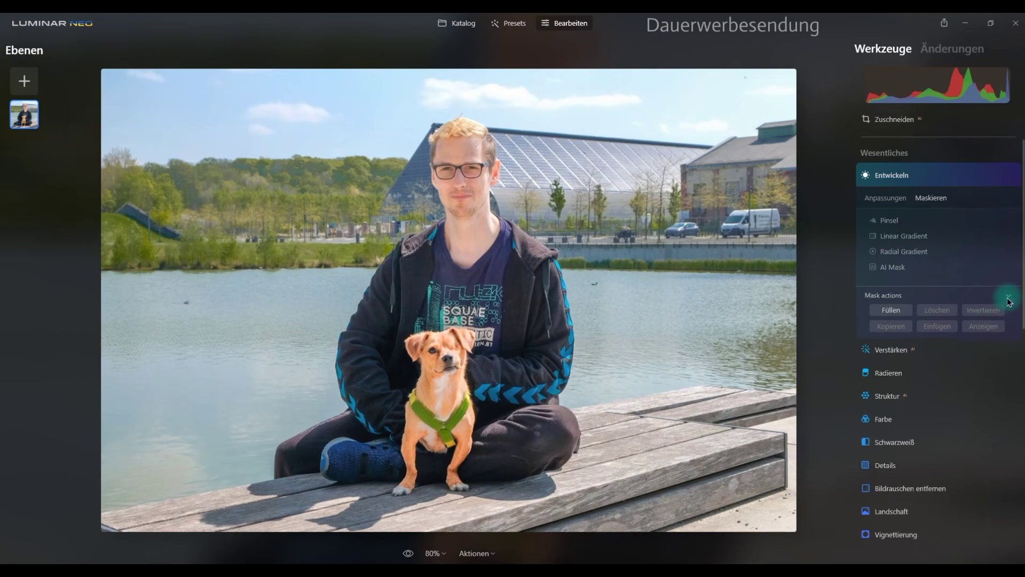
pyautogui.click(891, 267)
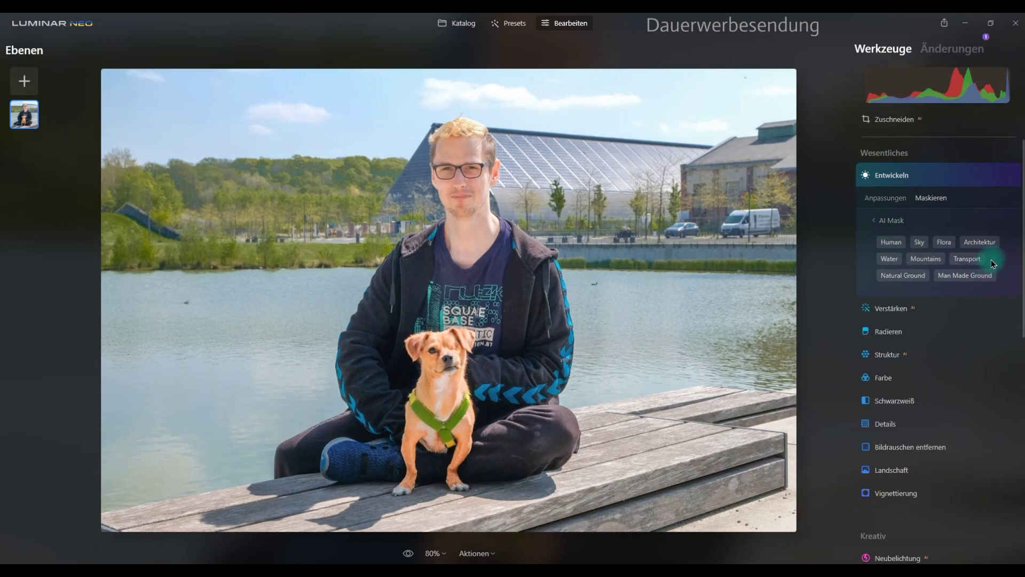
pyautogui.click(888, 260)
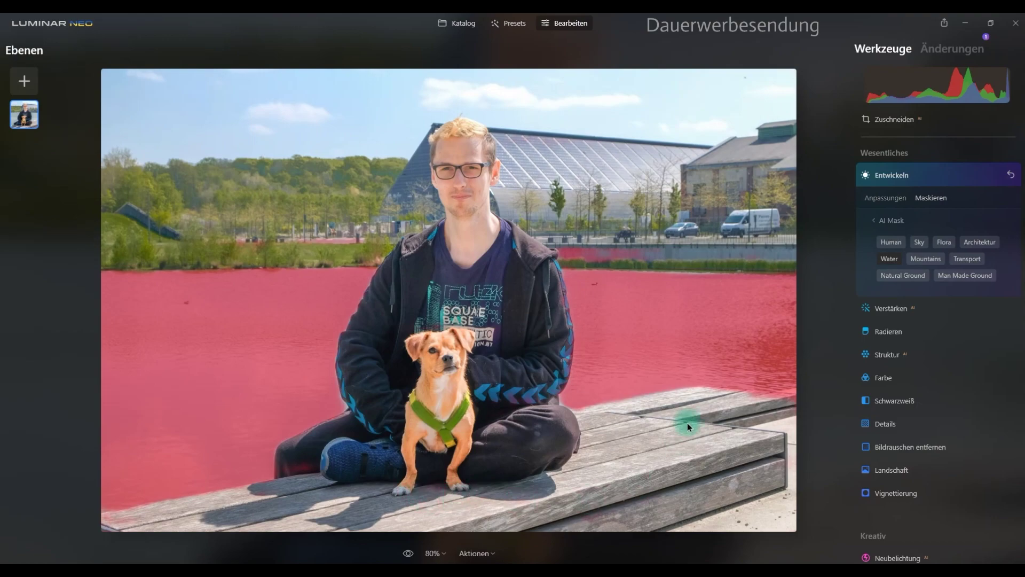
pyautogui.click(889, 261)
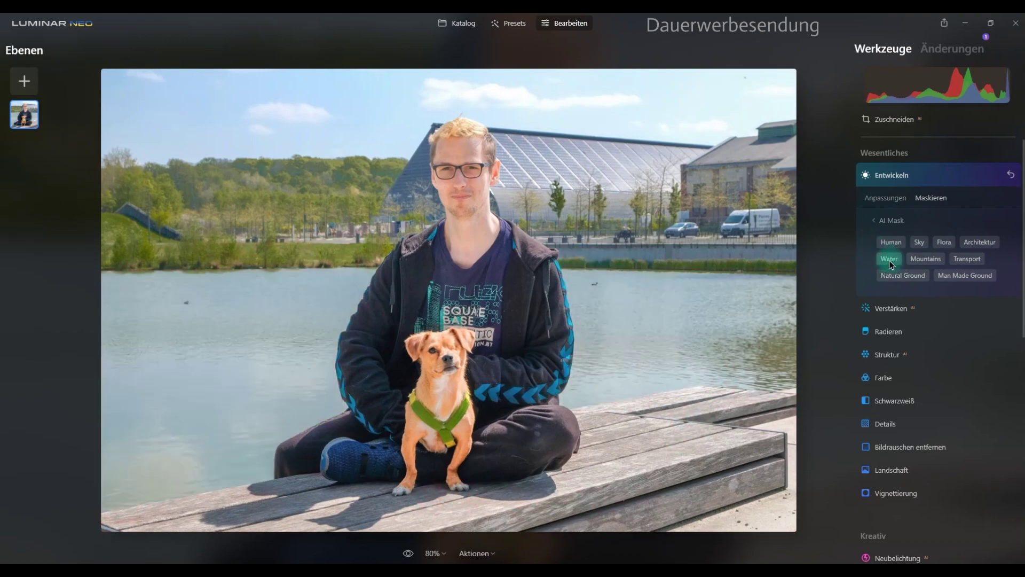
pyautogui.click(896, 247)
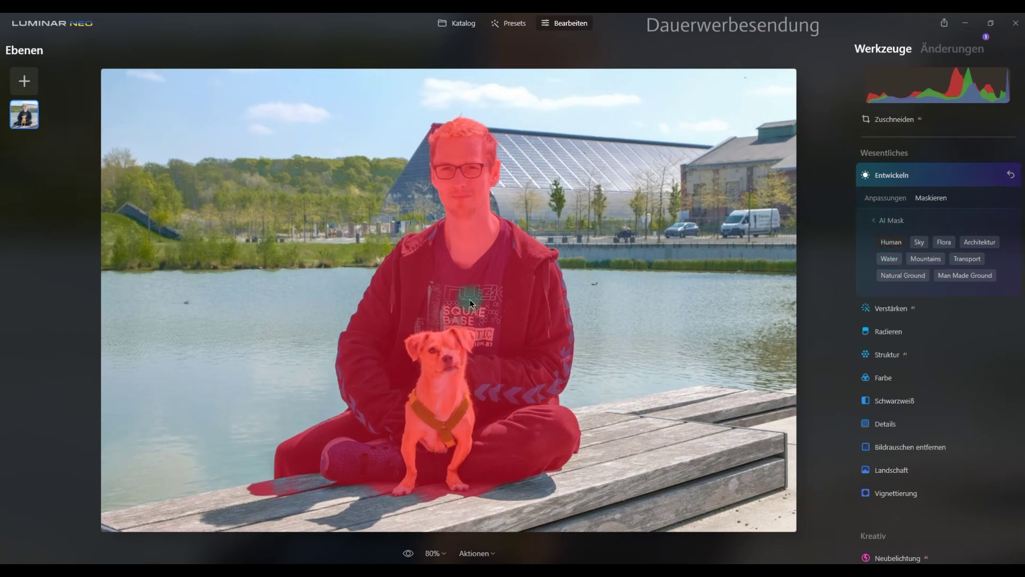
# - Return to the mask list, expand Mask actions, and toggle the Anzeigen overlay off and on
pyautogui.click(873, 221)
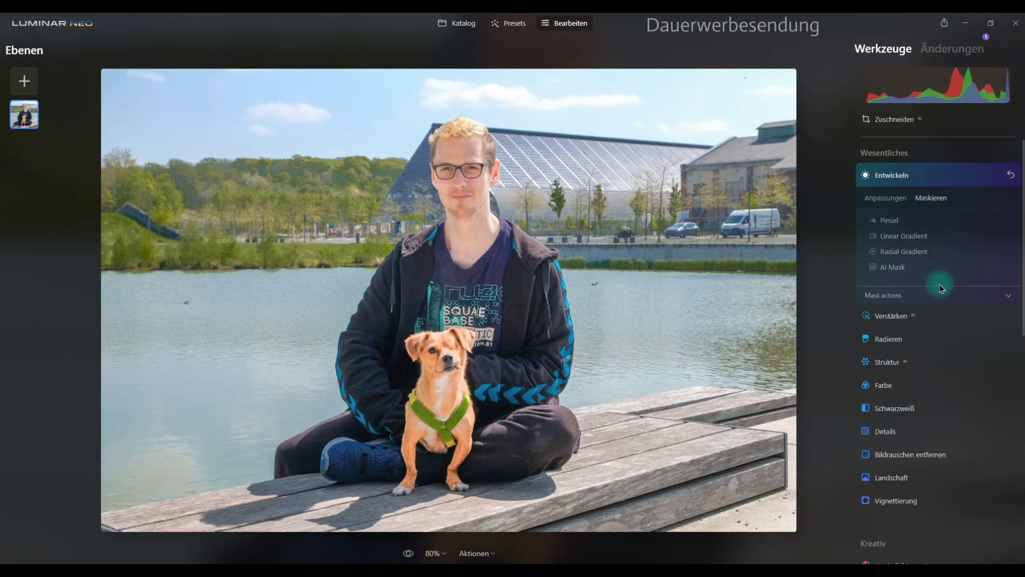
pyautogui.click(1008, 295)
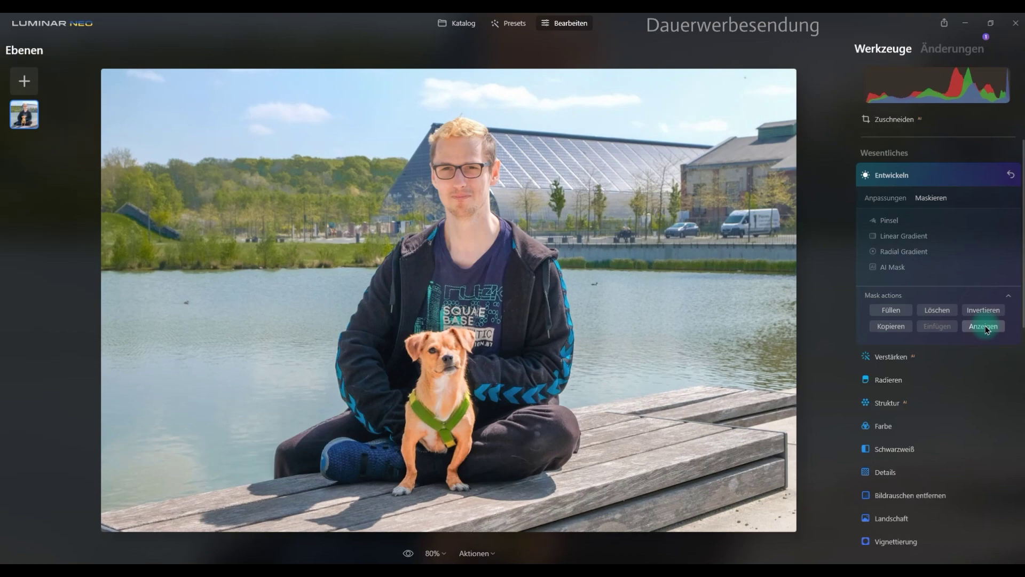
pyautogui.click(985, 327)
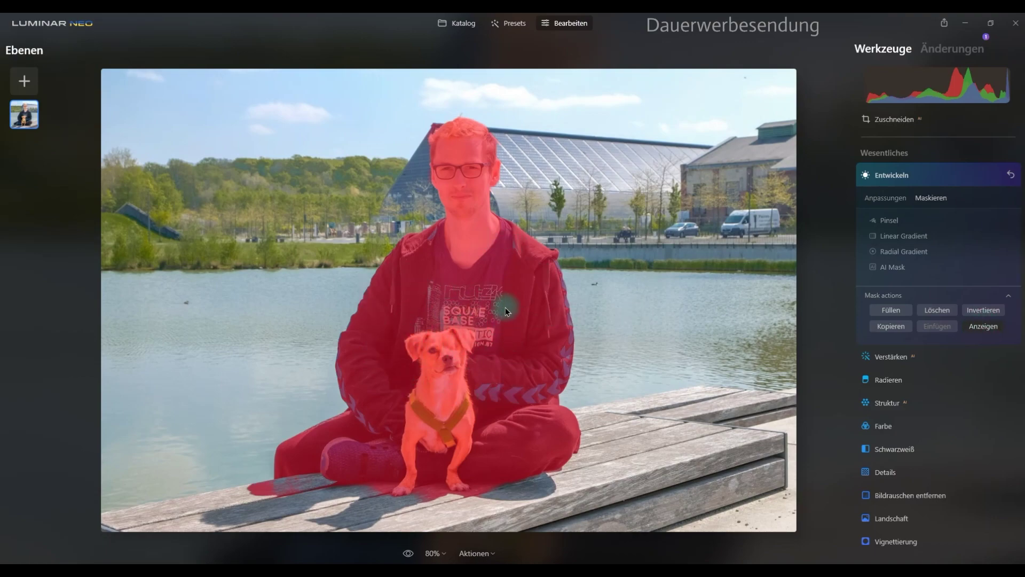
pyautogui.click(975, 330)
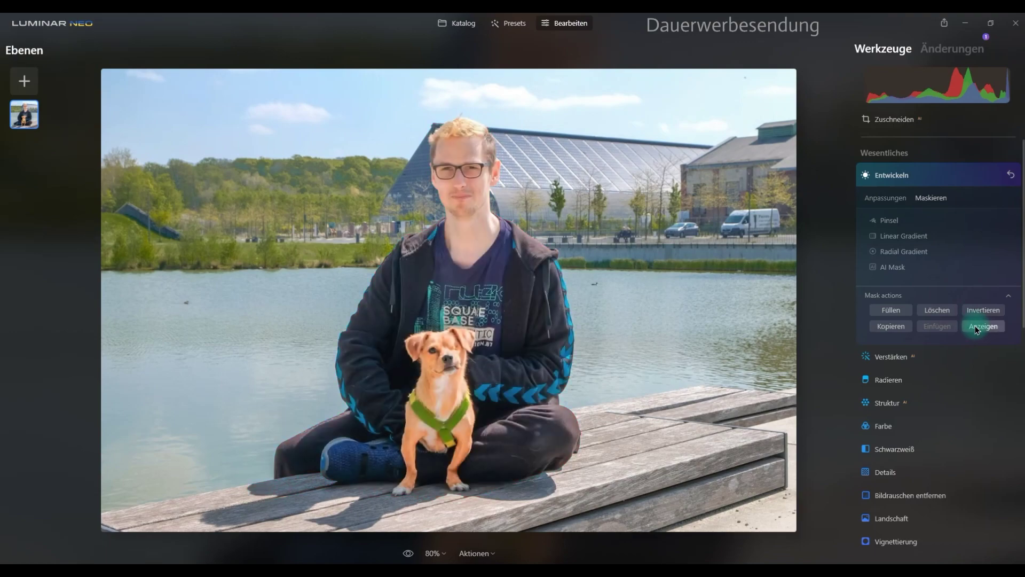
pyautogui.click(976, 330)
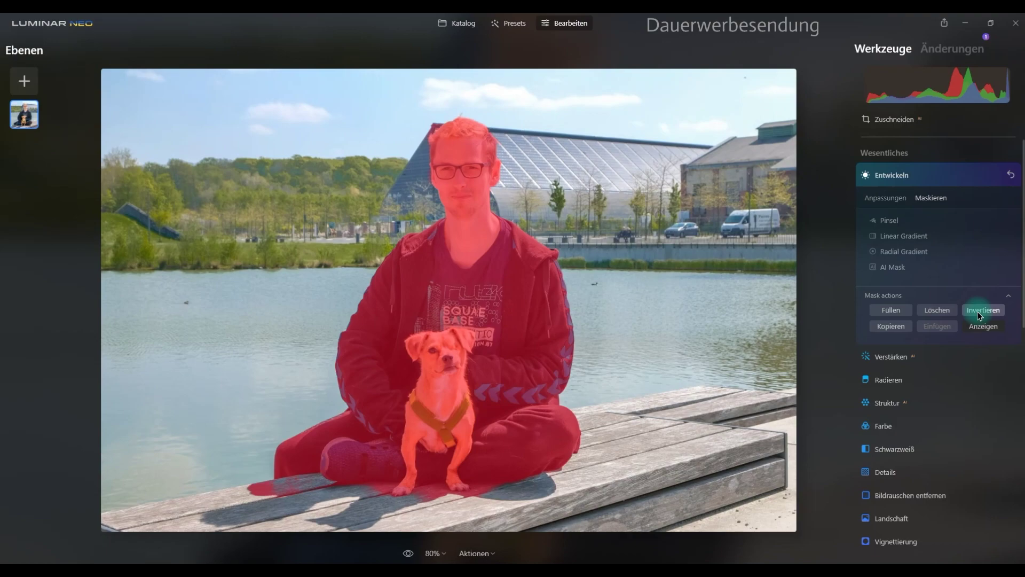
pyautogui.click(978, 311)
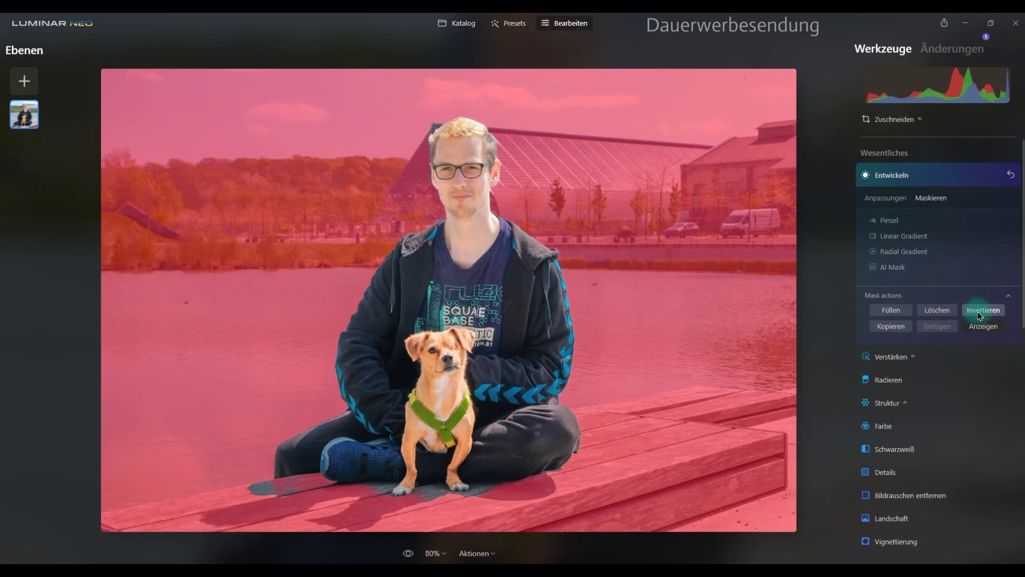
pyautogui.click(978, 312)
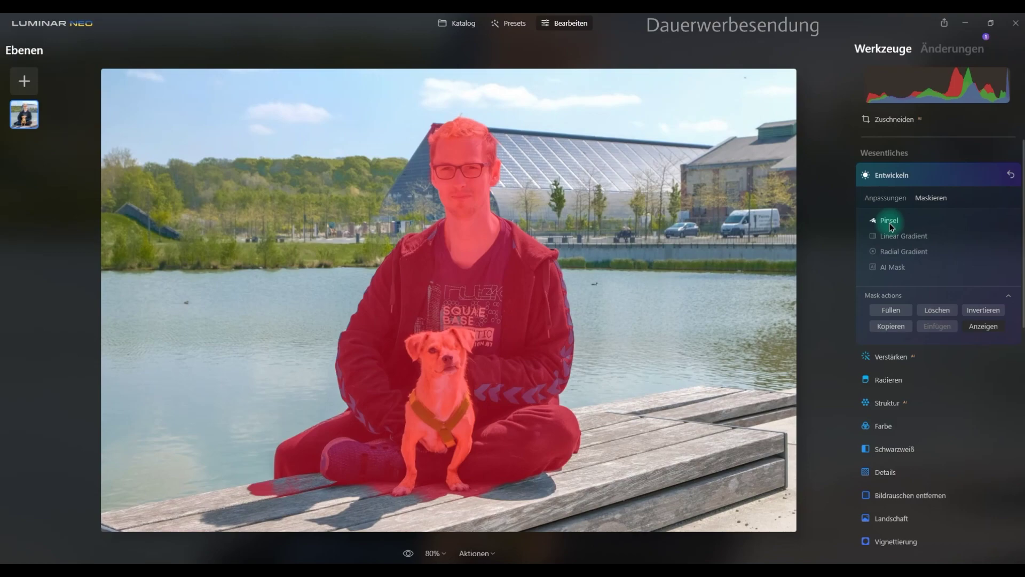
# - Set the mask Pinsel to Radieren with size 38 and softness 57
pyautogui.click(889, 223)
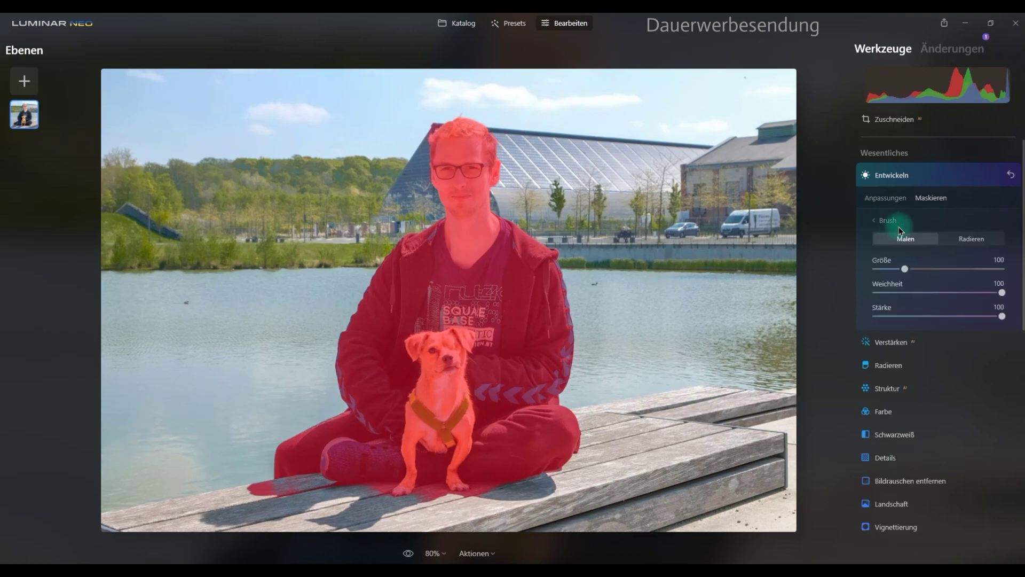
pyautogui.click(955, 245)
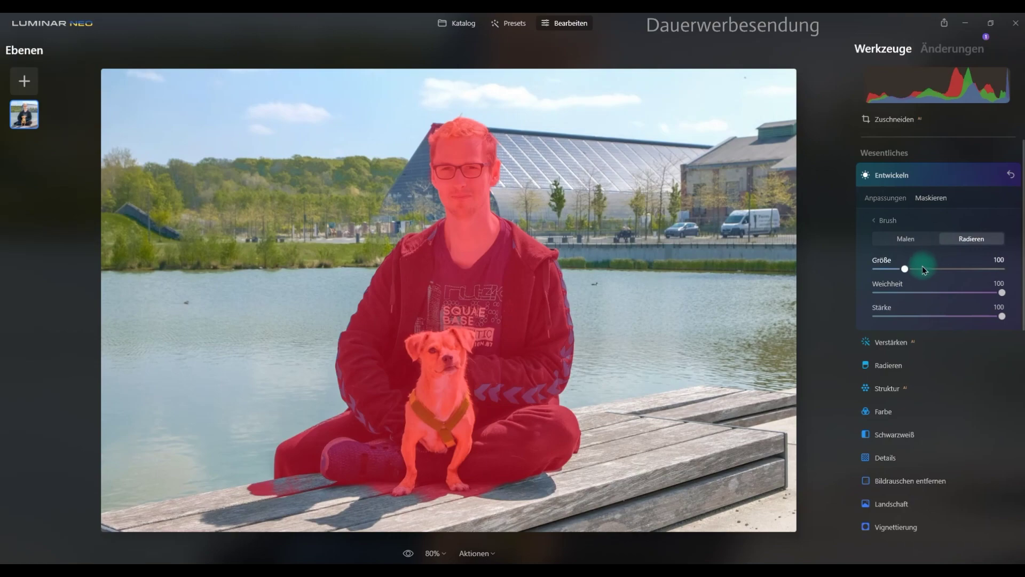
pyautogui.moveTo(902, 269); pyautogui.dragTo(884, 269)
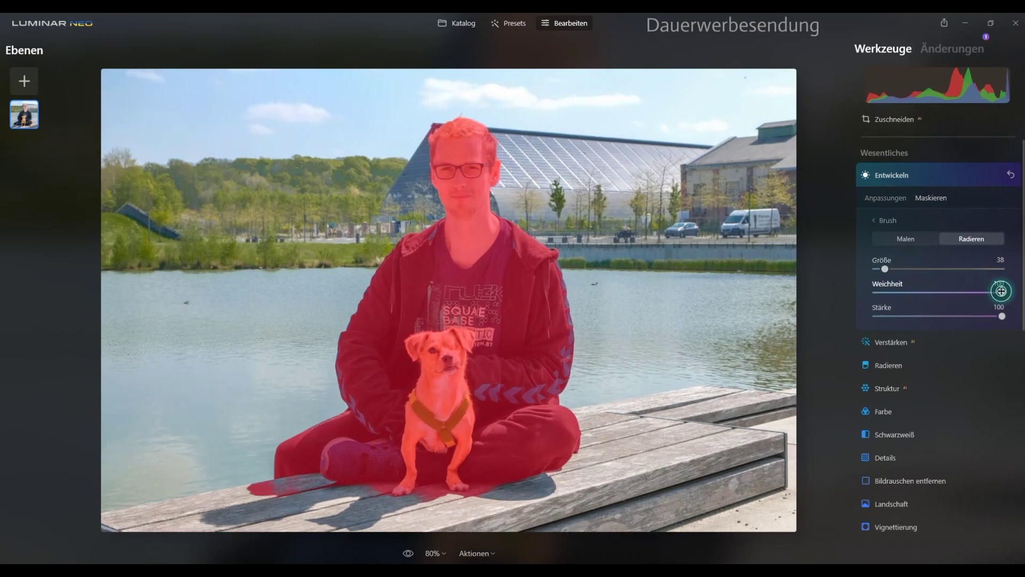
pyautogui.moveTo(1001, 291); pyautogui.dragTo(947, 293)
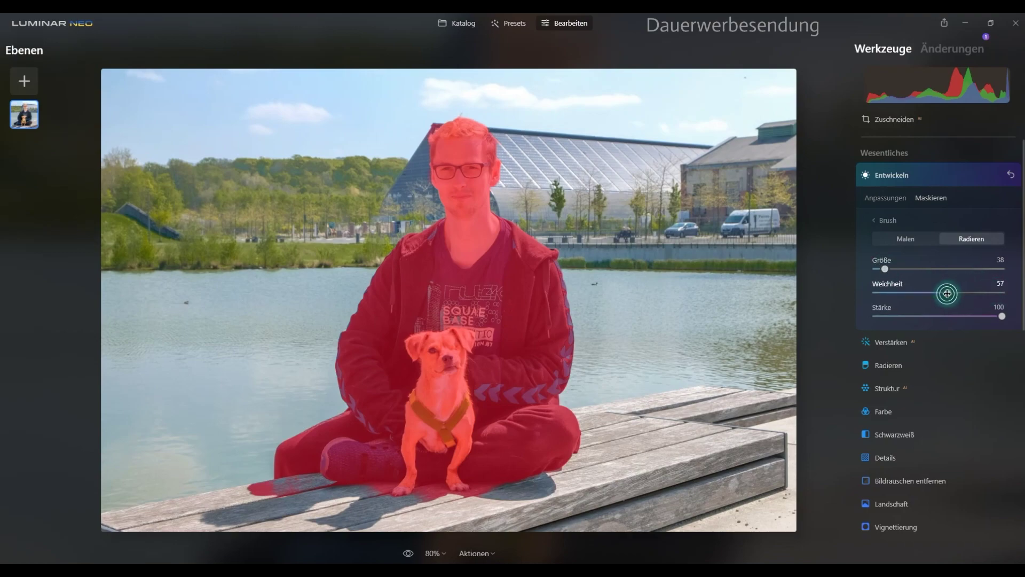
# - Zoom the photo to 100% and reopen the zoom level dropdown
pyautogui.click(434, 553)
pyautogui.click(456, 463)
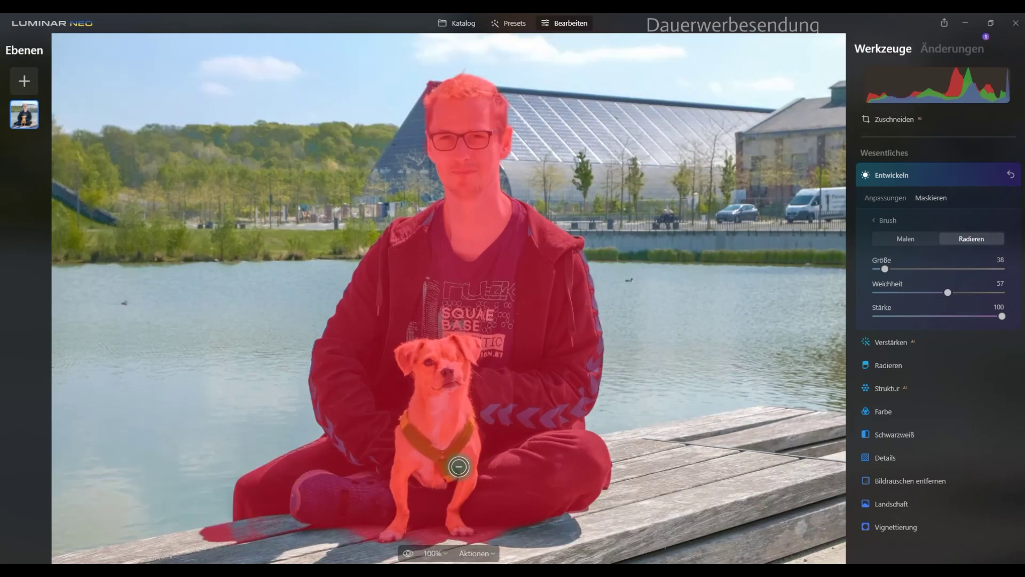
pyautogui.click(440, 553)
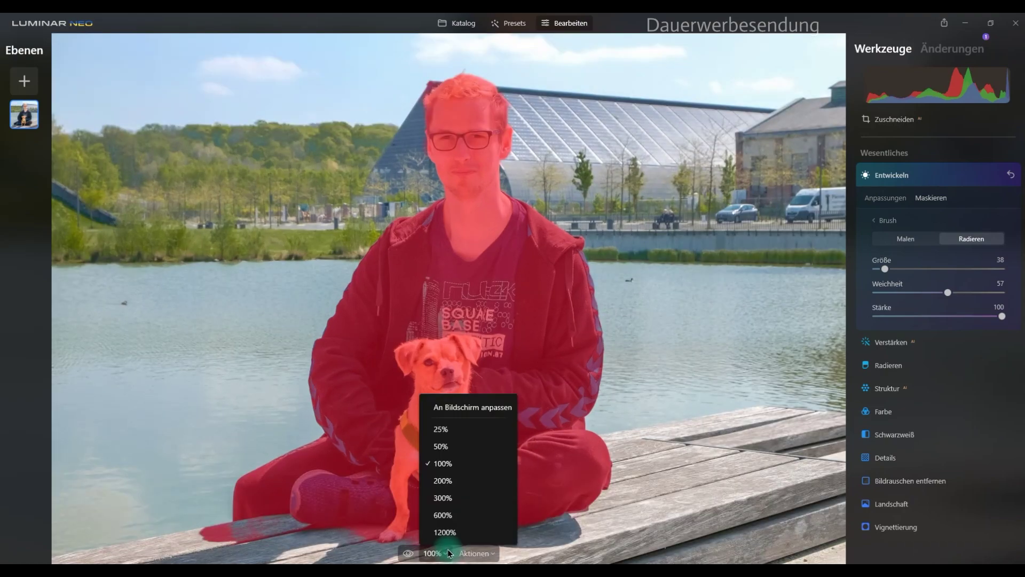
# - At 200% zoom, erase the dog's ear, forehead and eye from the mask, then fit the photo to screen
pyautogui.click(462, 481)
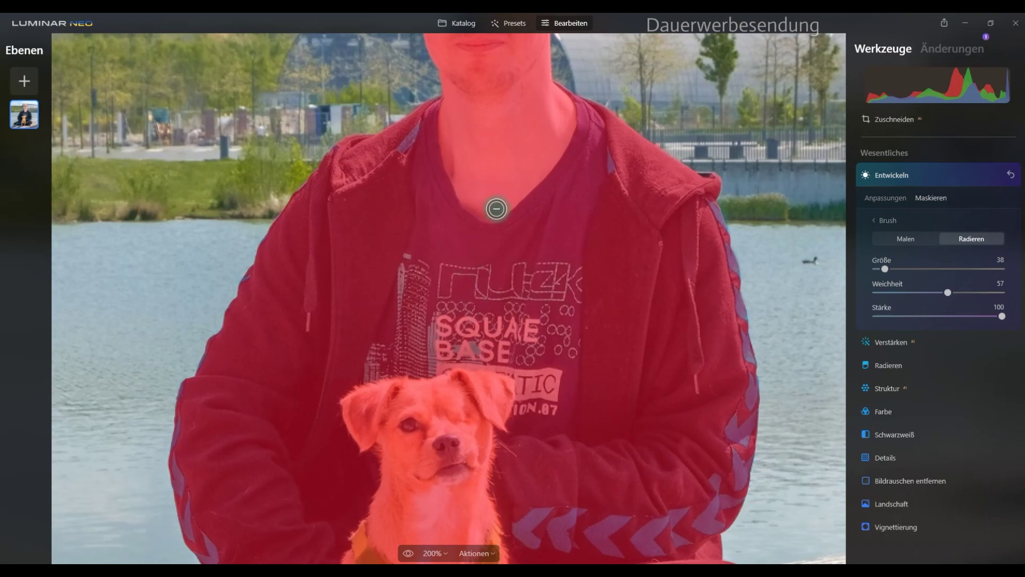
pyautogui.press('space')
pyautogui.moveTo(497, 250)
pyautogui.mouseDown()
pyautogui.moveTo(500, 81)
pyautogui.moveTo(531, 67)
pyautogui.mouseUp()
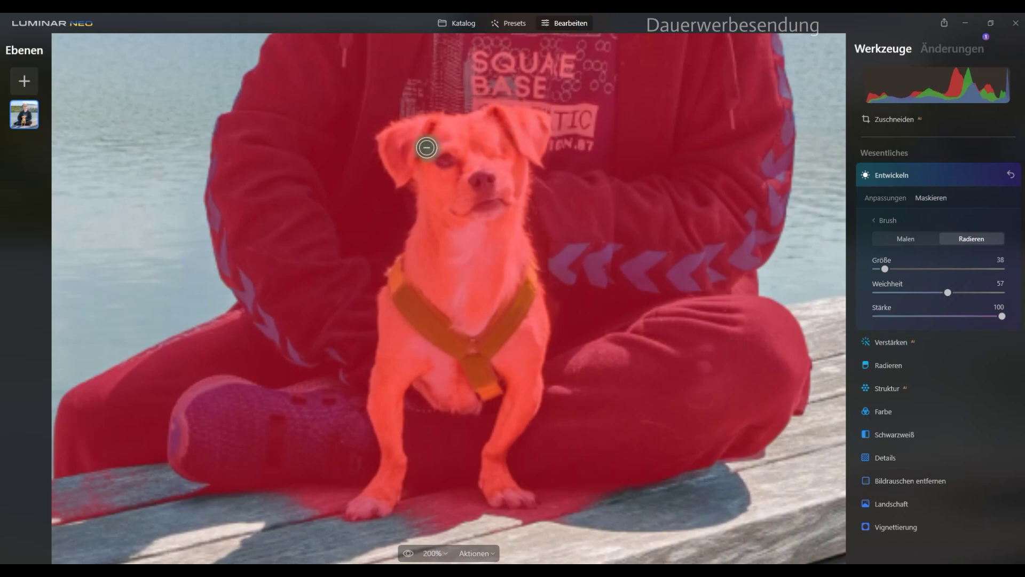
pyautogui.moveTo(430, 122)
pyautogui.mouseDown()
pyautogui.moveTo(401, 135)
pyautogui.moveTo(400, 170)
pyautogui.moveTo(418, 123)
pyautogui.moveTo(483, 114)
pyautogui.moveTo(533, 119)
pyautogui.moveTo(531, 155)
pyautogui.mouseUp()
pyautogui.moveTo(419, 156)
pyautogui.mouseDown()
pyautogui.moveTo(492, 171)
pyautogui.moveTo(474, 156)
pyautogui.moveTo(484, 172)
pyautogui.moveTo(447, 155)
pyautogui.moveTo(405, 155)
pyautogui.moveTo(430, 236)
pyautogui.moveTo(448, 167)
pyautogui.moveTo(414, 165)
pyautogui.moveTo(456, 209)
pyautogui.moveTo(467, 184)
pyautogui.moveTo(473, 213)
pyautogui.moveTo(499, 142)
pyautogui.moveTo(514, 144)
pyautogui.moveTo(515, 186)
pyautogui.moveTo(489, 211)
pyautogui.moveTo(515, 203)
pyautogui.mouseUp()
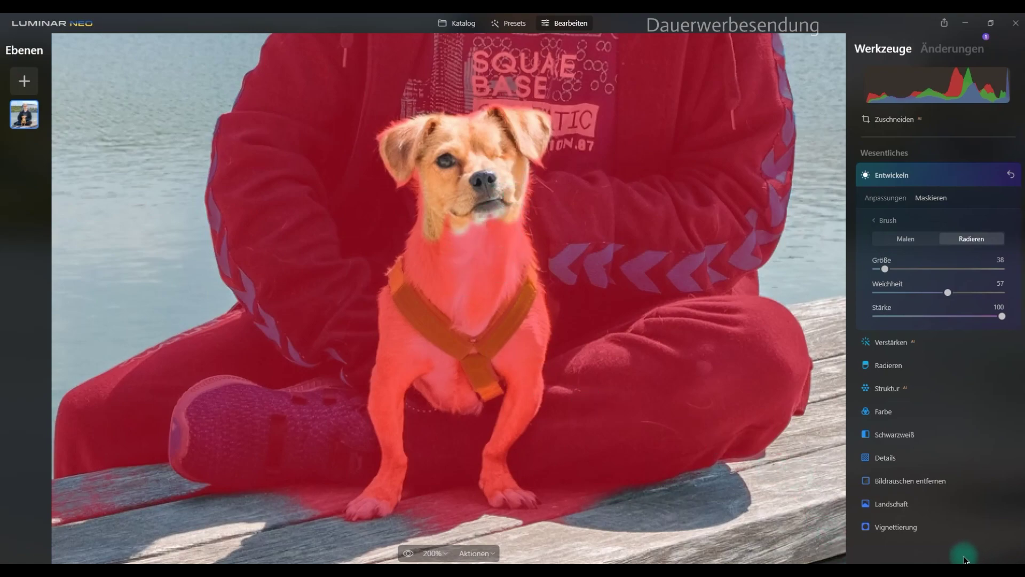
pyautogui.hotkey('ctrl', '0')
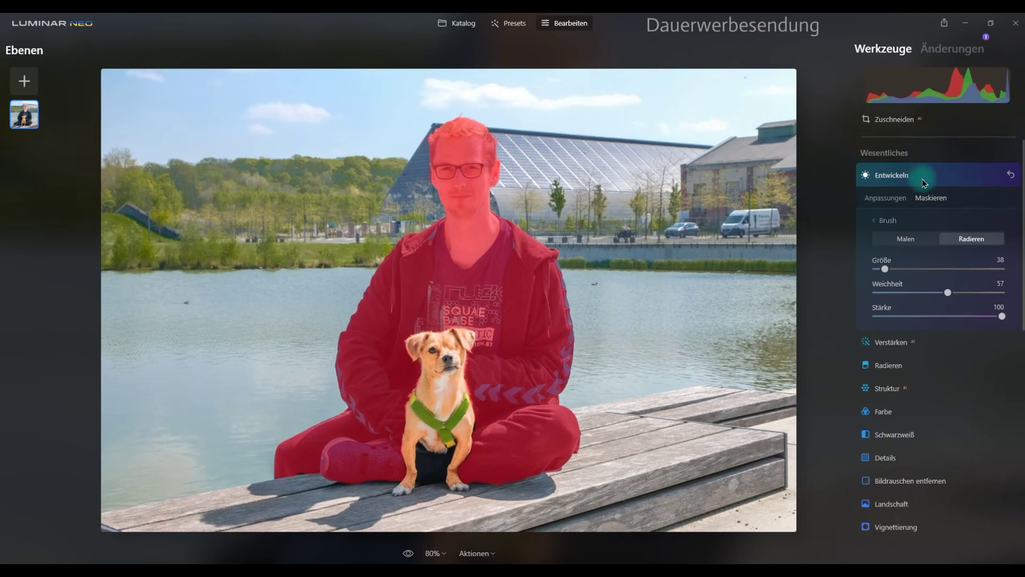
# - In the Entwickeln exposure settings, raise smart contrast to 100, highlights to -28 and exposure to -0.21
pyautogui.click(876, 225)
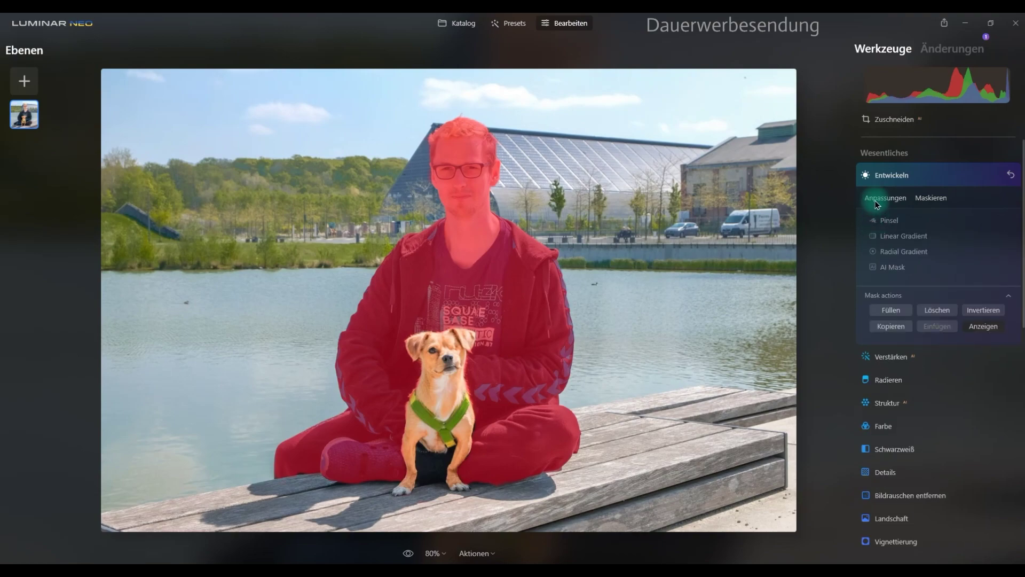
pyautogui.click(876, 199)
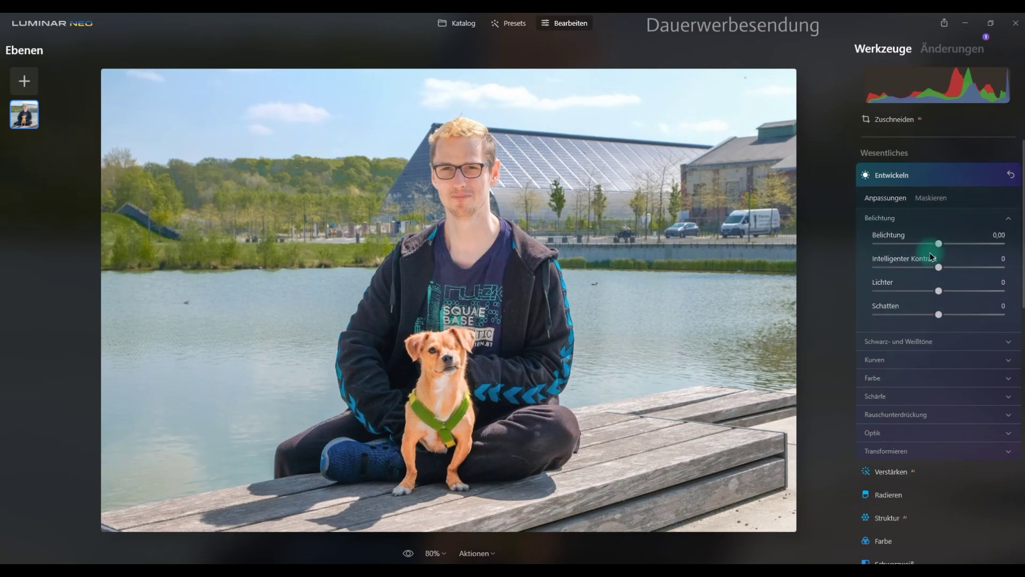
pyautogui.moveTo(939, 270); pyautogui.dragTo(1005, 276)
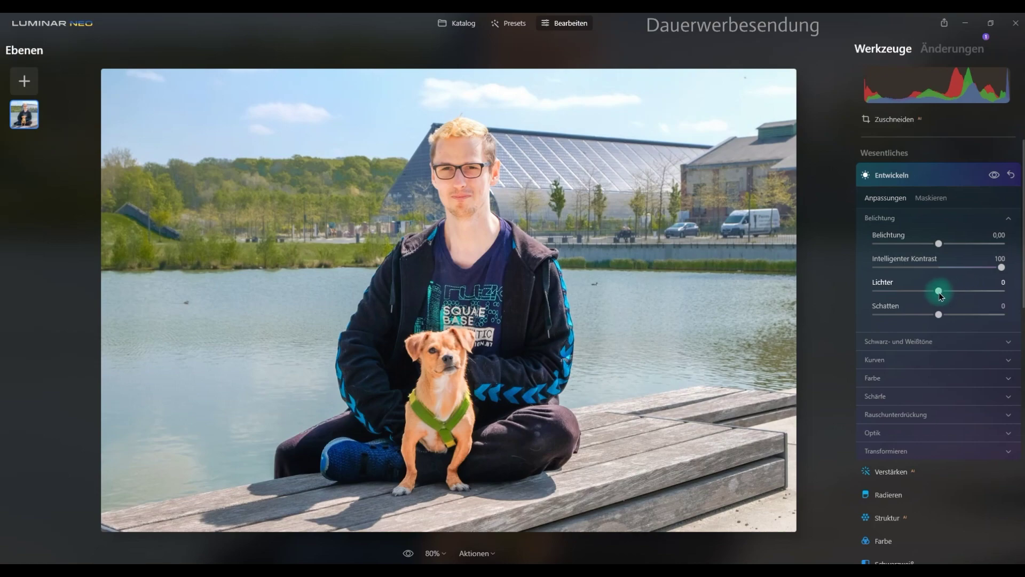
pyautogui.moveTo(942, 292)
pyautogui.mouseDown()
pyautogui.moveTo(919, 292)
pyautogui.moveTo(906, 316)
pyautogui.mouseUp()
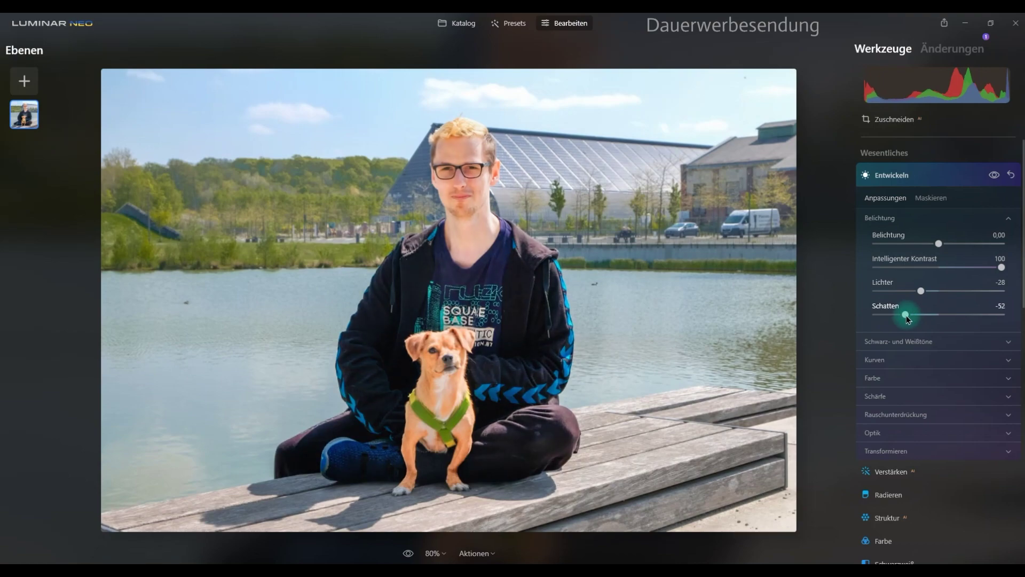
pyautogui.moveTo(939, 244); pyautogui.dragTo(938, 249)
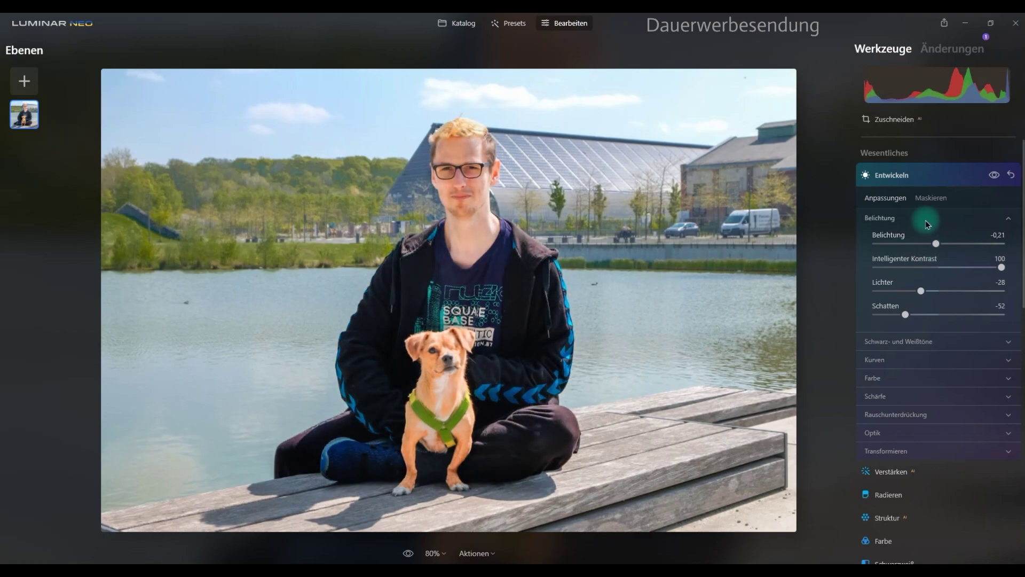
# - Raise the Schärfen amount to 100 in the Schärfe section, then collapse it
pyautogui.click(887, 219)
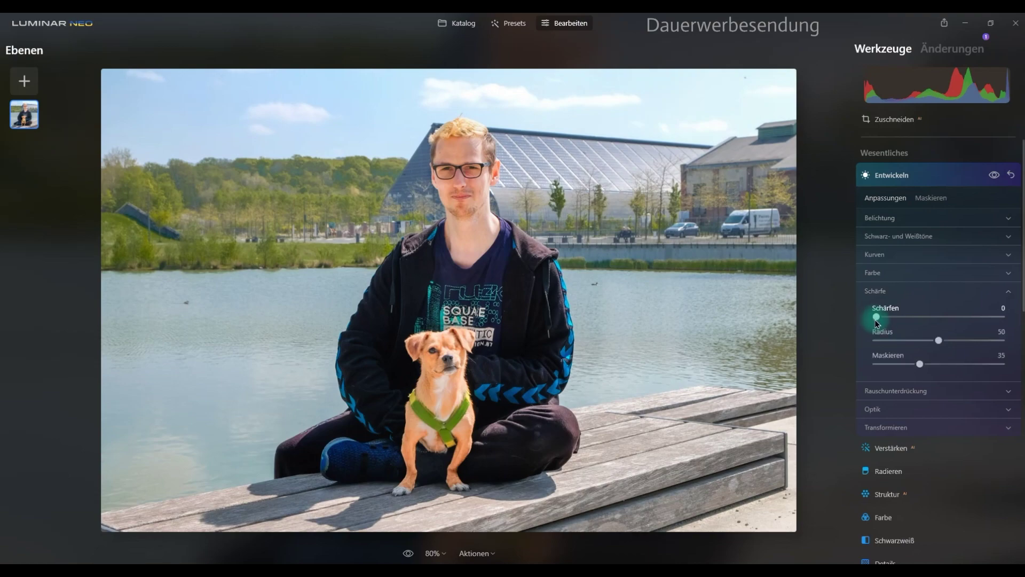
pyautogui.moveTo(875, 317); pyautogui.dragTo(996, 328)
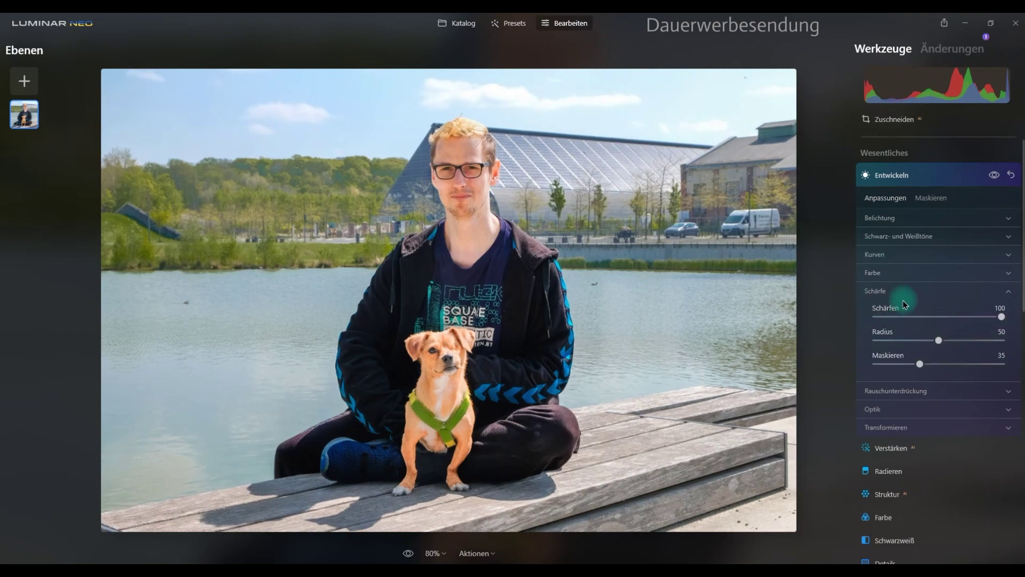
pyautogui.click(878, 290)
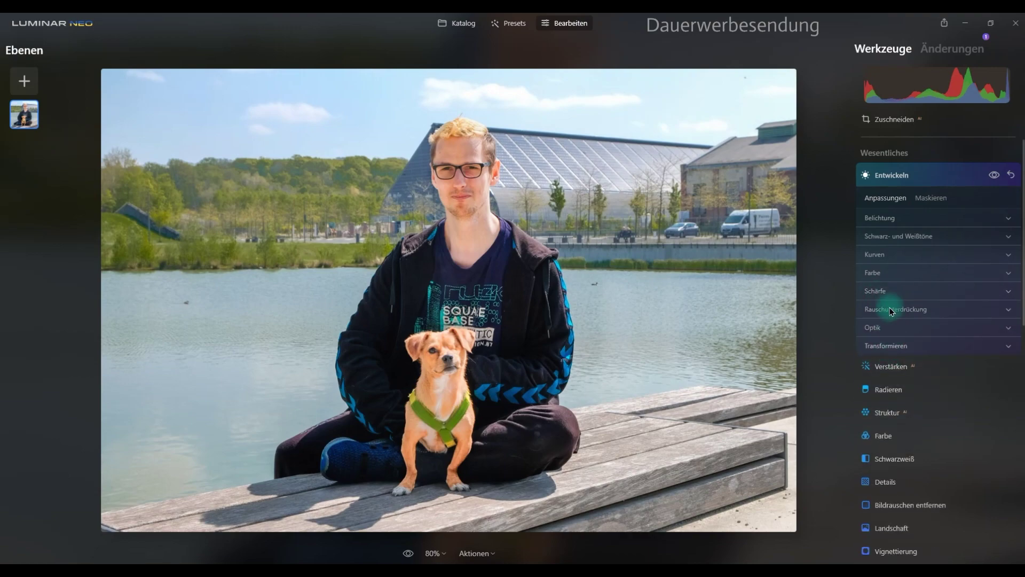
# - Toggle between the original and edited man-and-dog photo several times, then return to the Test Fotos catalog
pyautogui.click(889, 179)
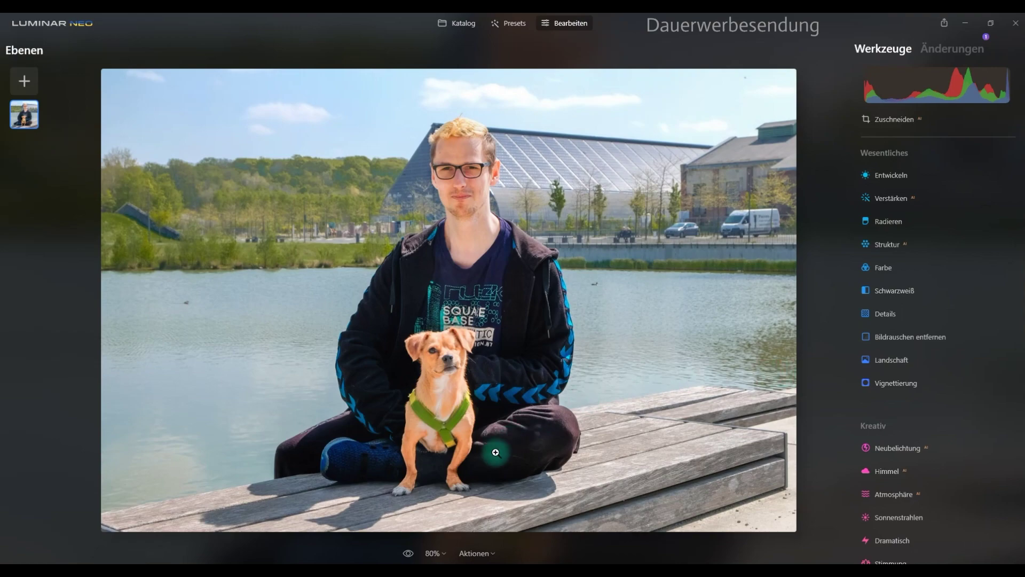
pyautogui.click(408, 553)
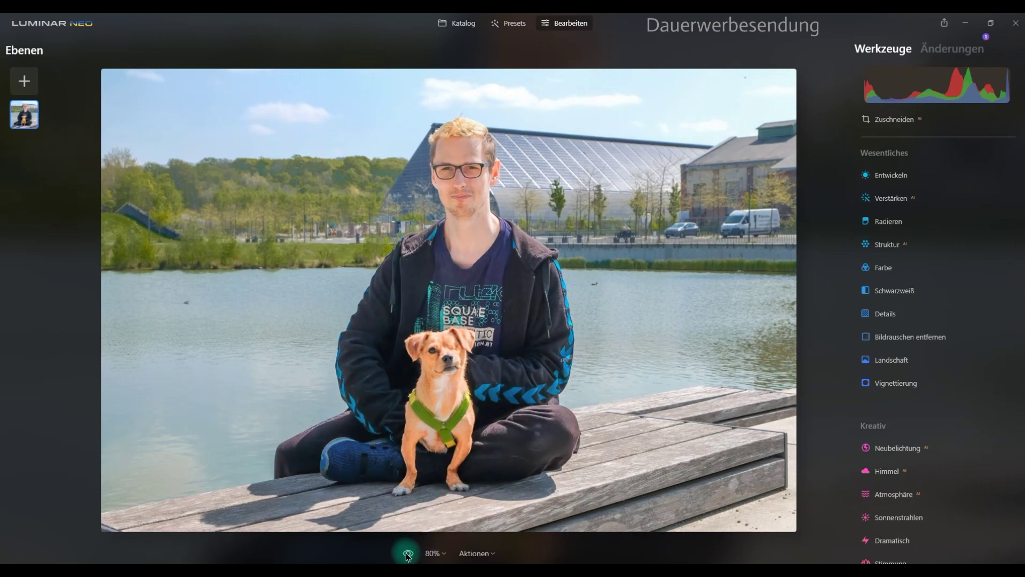
pyautogui.click(408, 553)
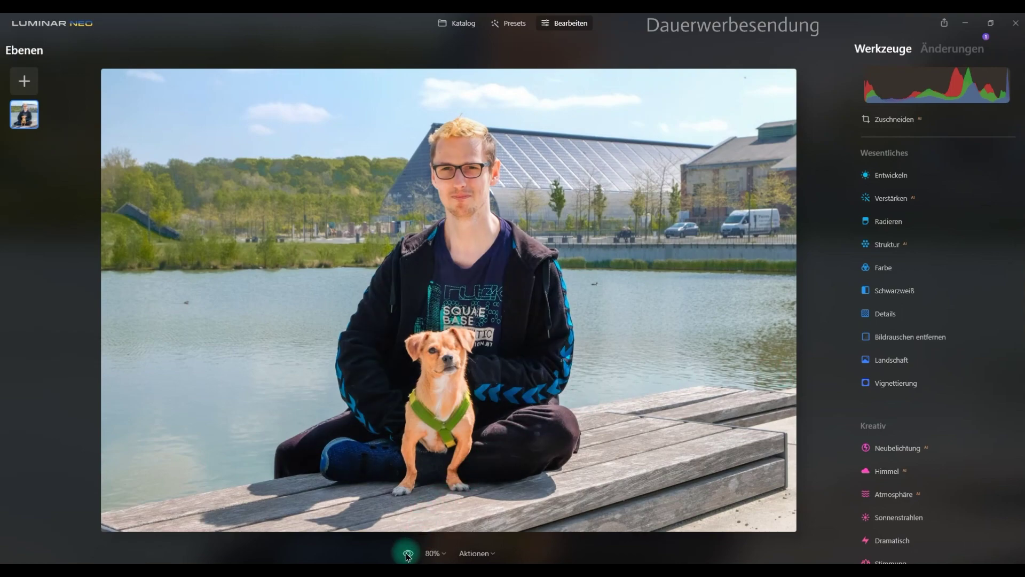
pyautogui.click(408, 553)
pyautogui.click(408, 553)
pyautogui.click(408, 553)
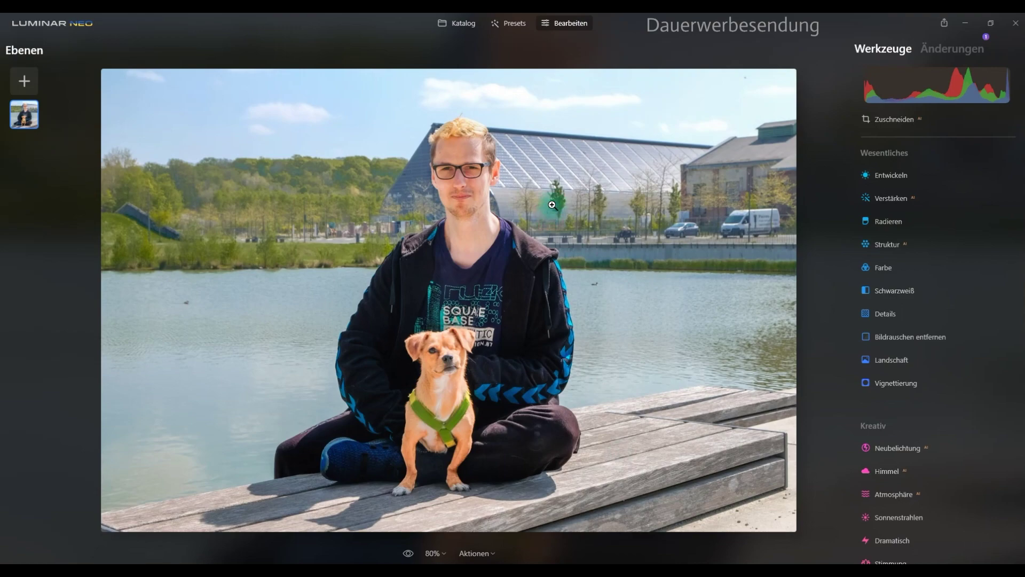
pyautogui.click(459, 23)
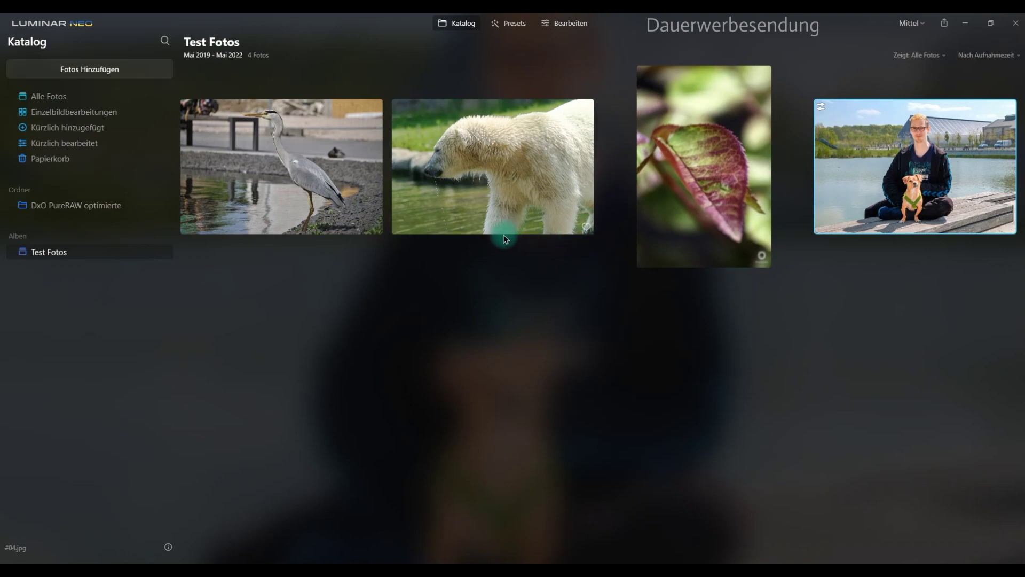
# - Open the heron photo and browse Entwickeln's exposure, black/white point and tone curve sections
pyautogui.click(337, 164)
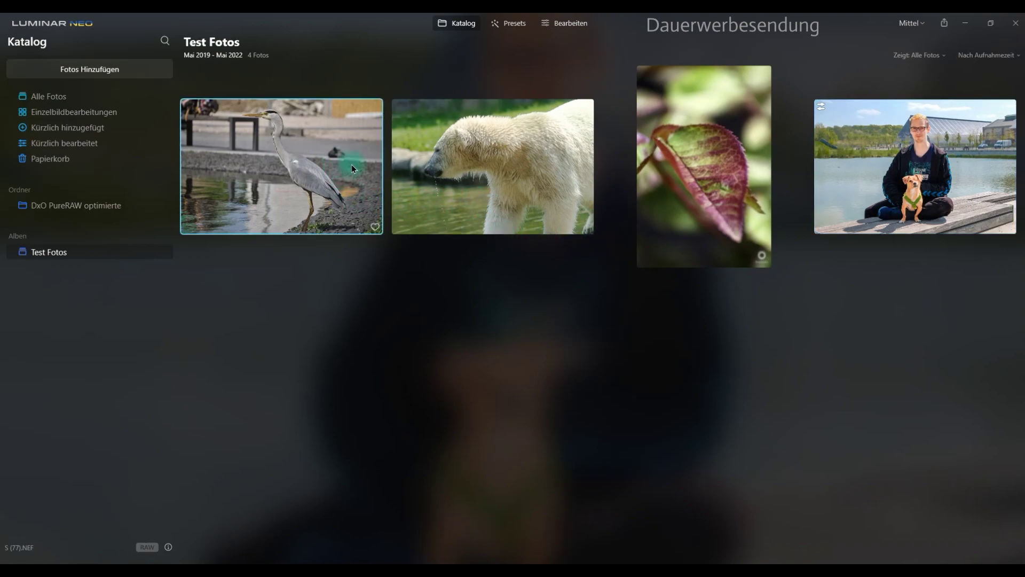
pyautogui.click(568, 24)
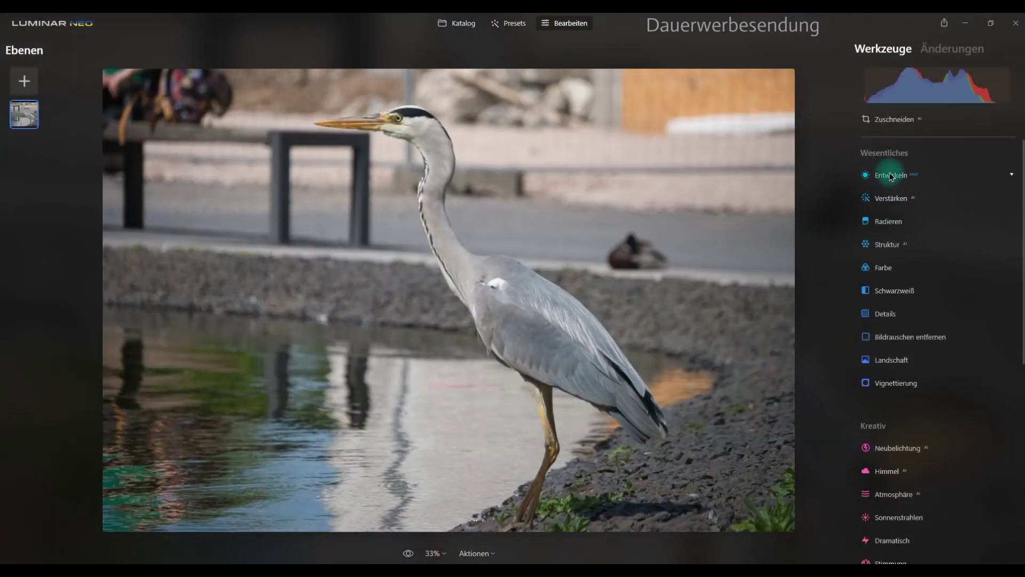
pyautogui.click(891, 176)
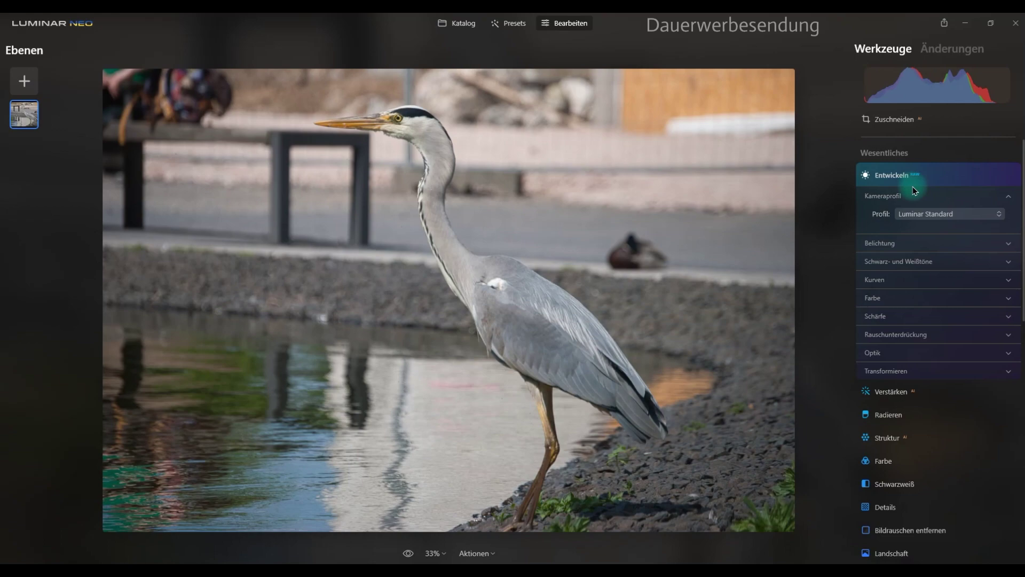
pyautogui.click(907, 241)
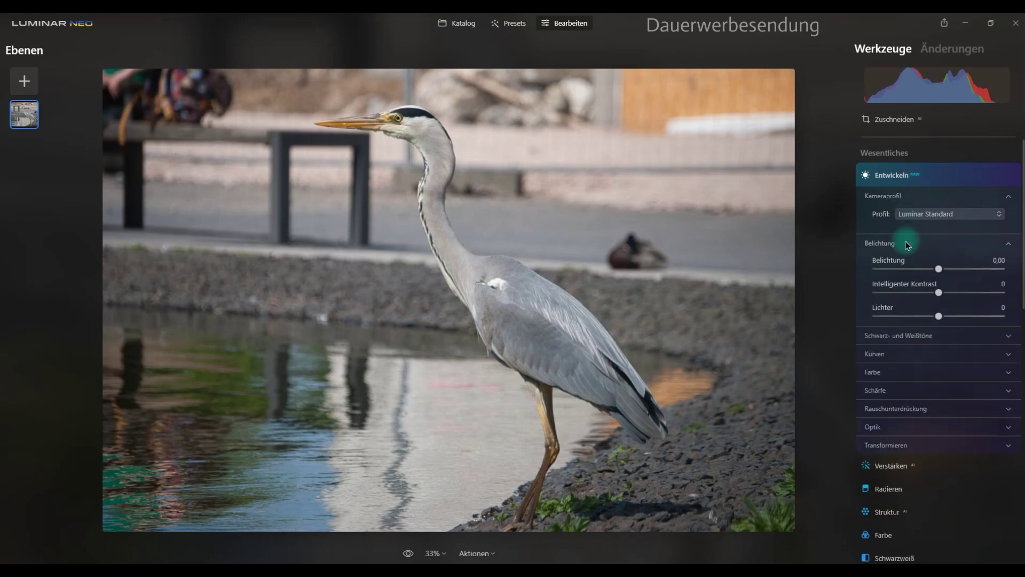
pyautogui.click(927, 369)
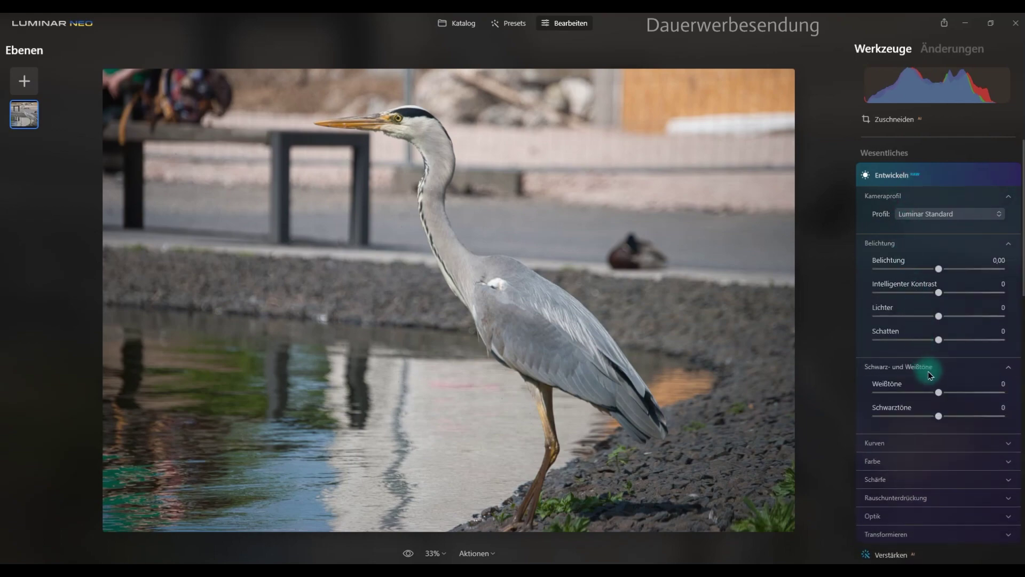
pyautogui.click(915, 448)
# - Collapse all Entwickeln sections and expand the Verstärken tool
pyautogui.click(886, 362)
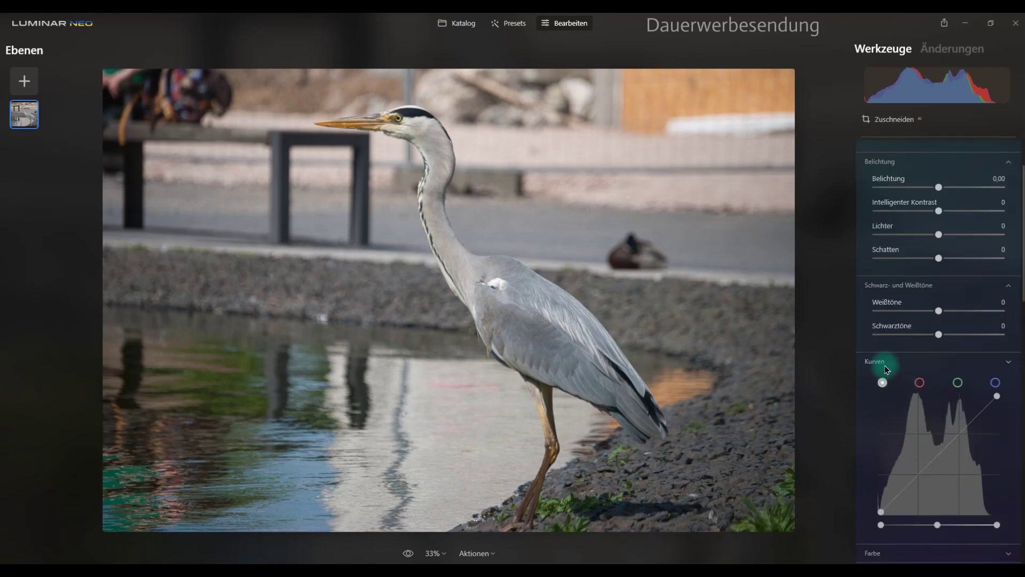
pyautogui.click(910, 288)
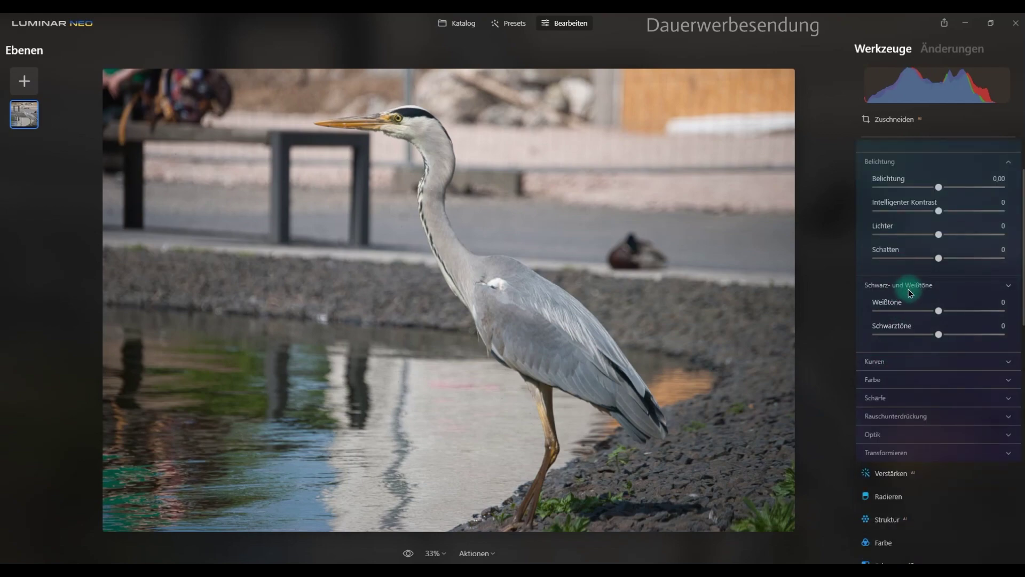
pyautogui.click(906, 153)
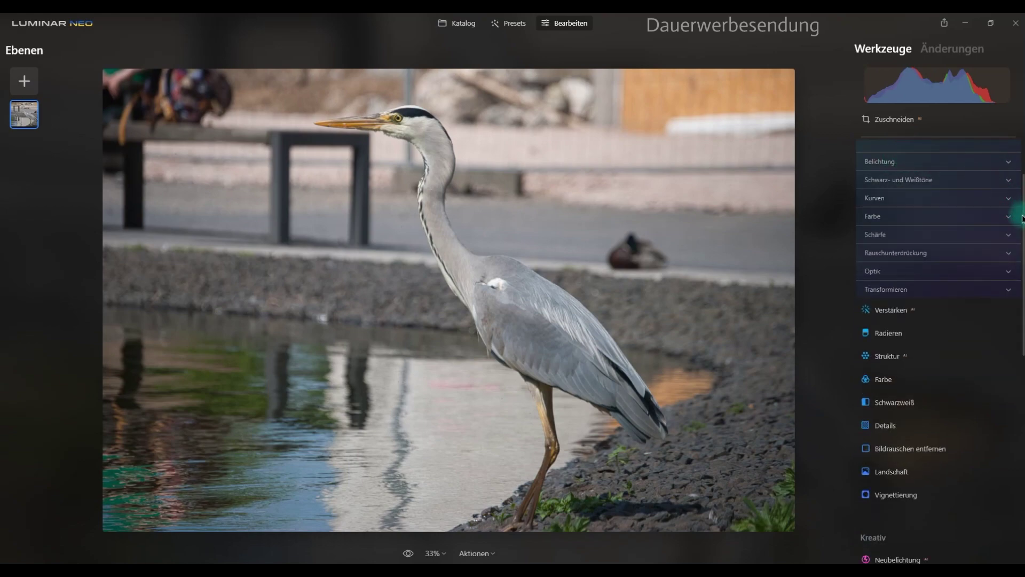
pyautogui.scroll(2, 993, 171)
pyautogui.click(912, 177)
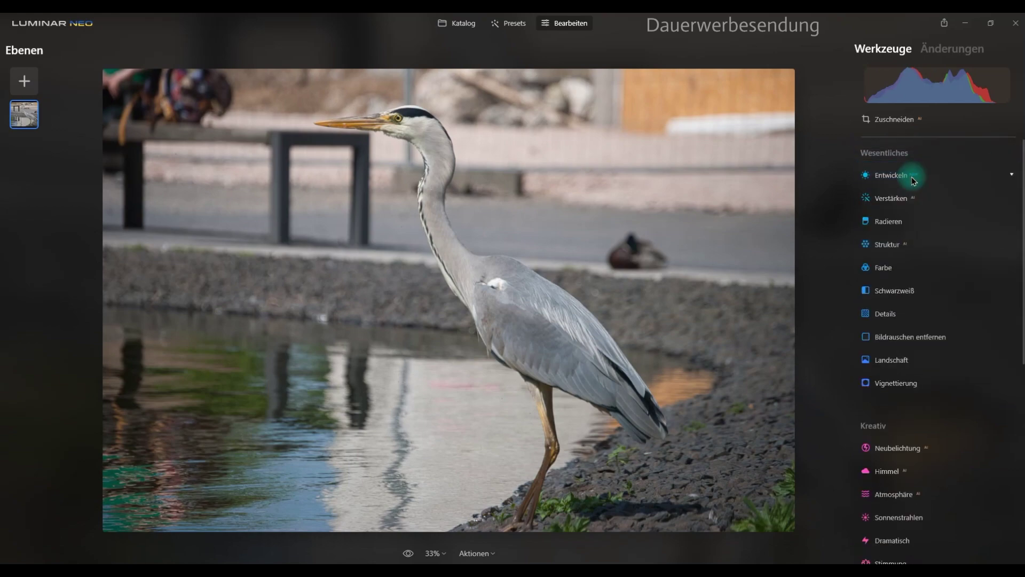
pyautogui.click(905, 200)
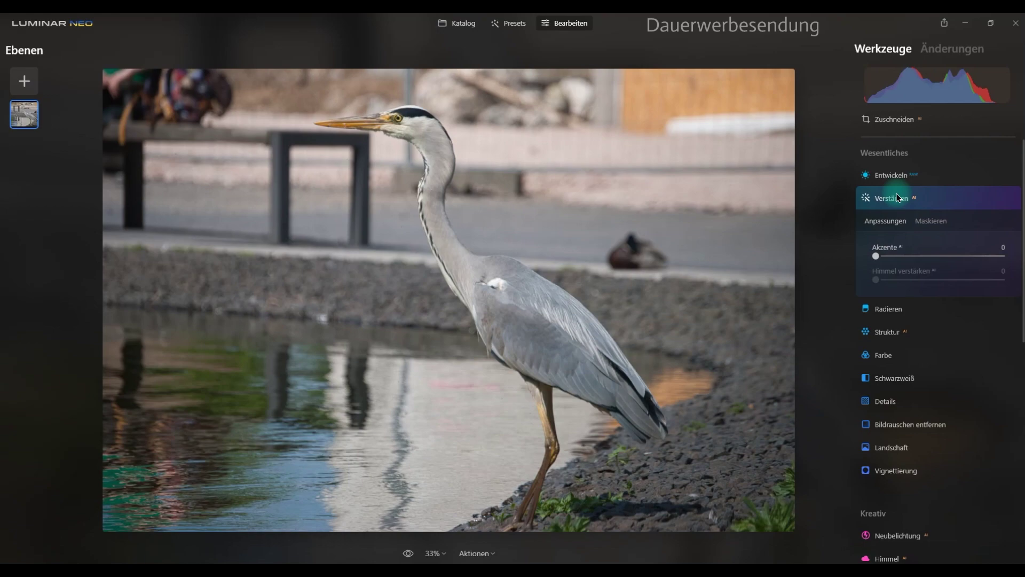
# - Limit the heron's Verstärken enhancement to the water areas with AI Mask
pyautogui.click(931, 221)
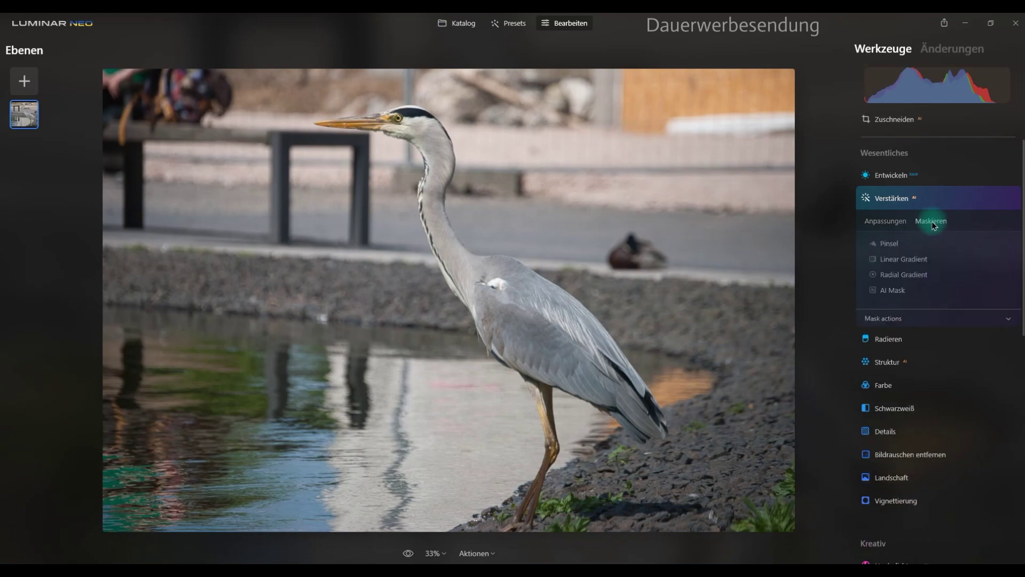
pyautogui.click(892, 290)
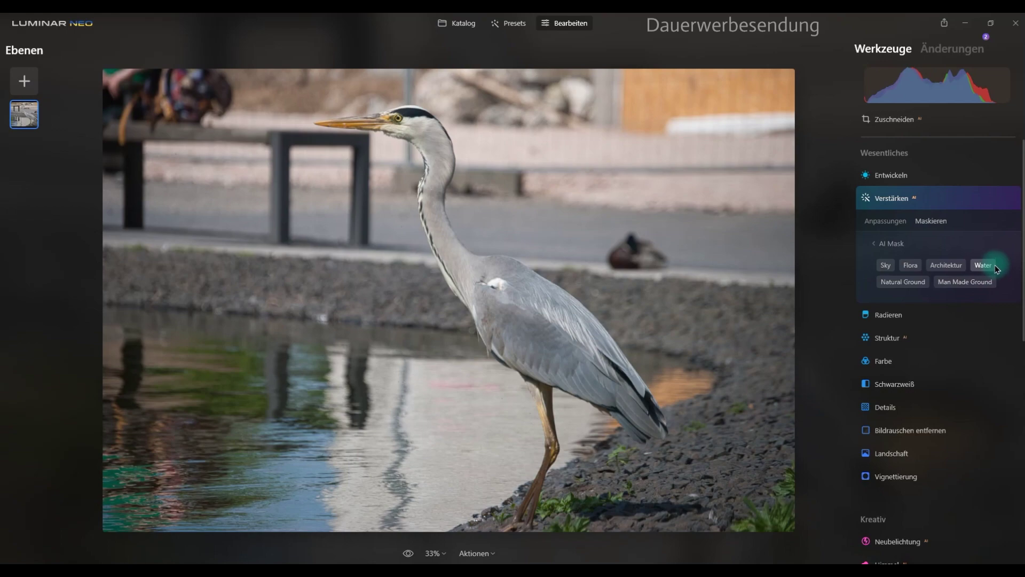
pyautogui.click(987, 265)
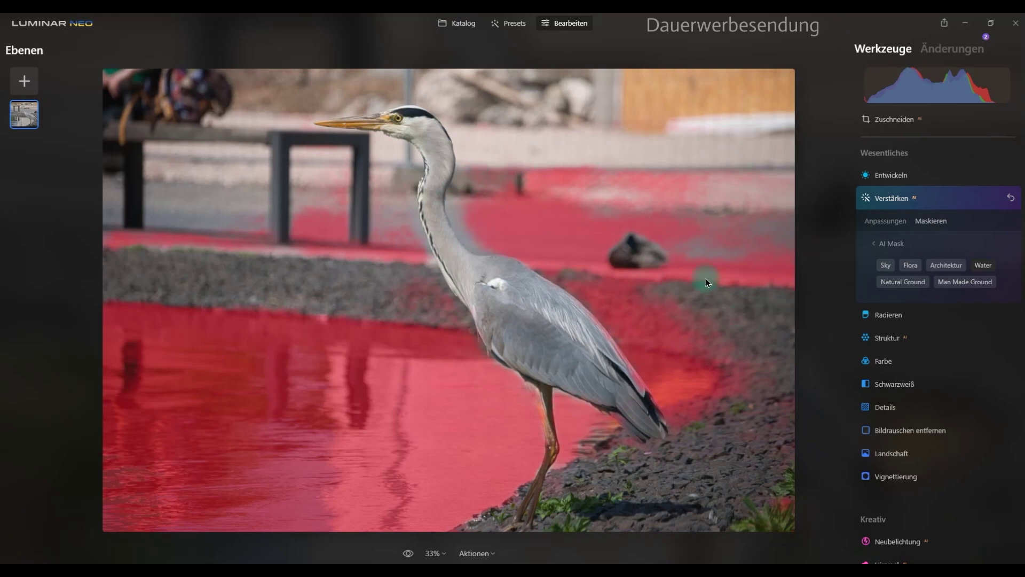
# - Leave the mask options, briefly open the mask brush, and collapse Verstärken
pyautogui.click(879, 250)
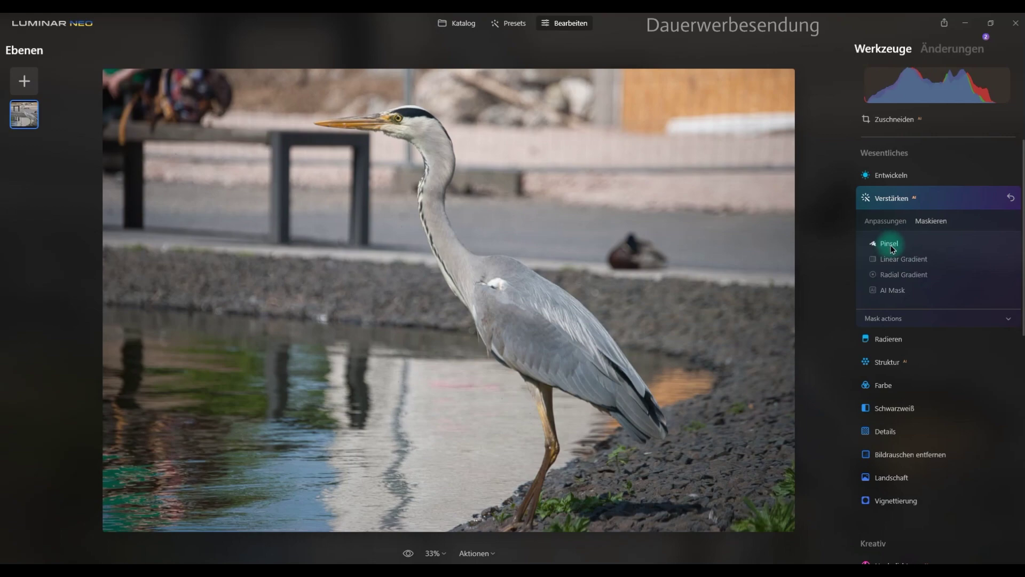
pyautogui.click(889, 244)
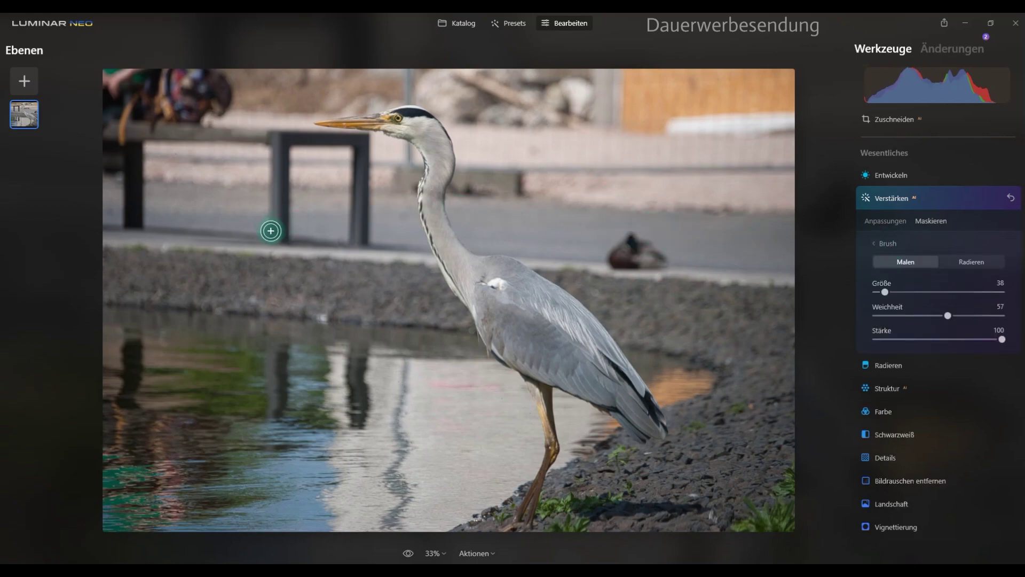
pyautogui.click(873, 247)
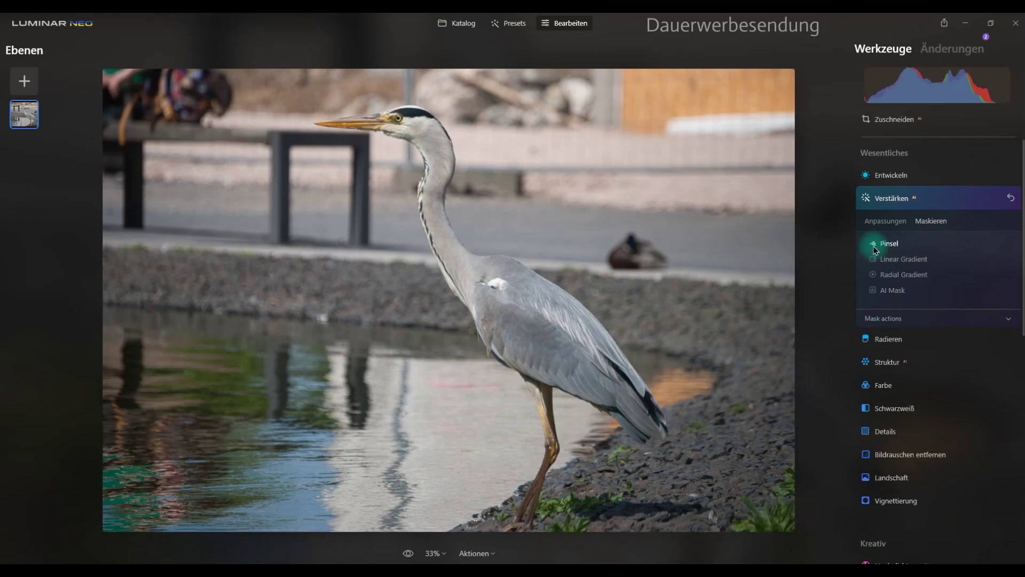
pyautogui.click(890, 205)
# - Return to the catalog and open the polar bear photo for editing
pyautogui.click(454, 27)
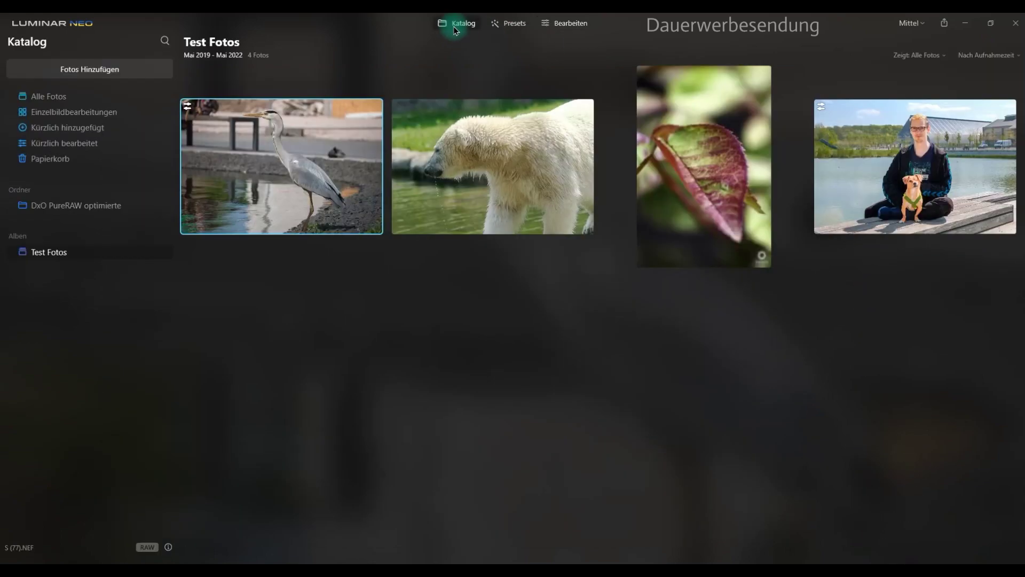
pyautogui.click(472, 180)
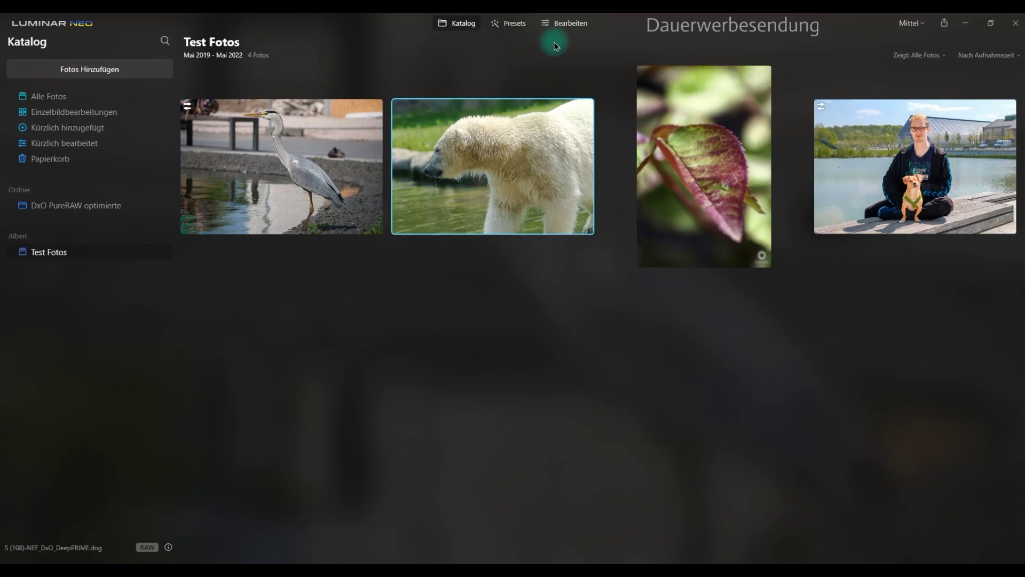
pyautogui.click(569, 24)
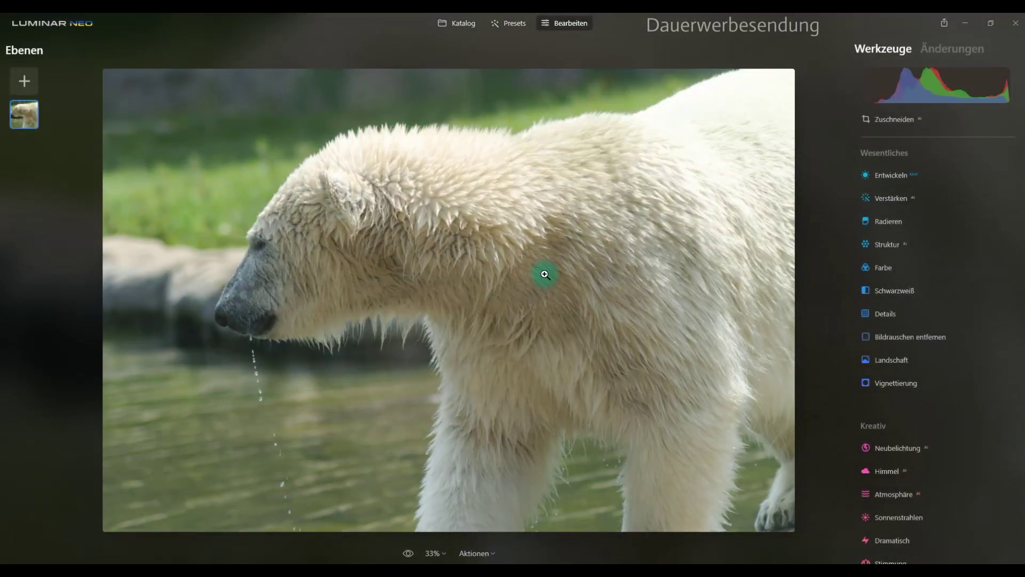
# - Mask the polar bear's Verstärken enhancement to the water with AI Mask, then collapse Verstärken
pyautogui.click(900, 201)
pyautogui.click(929, 222)
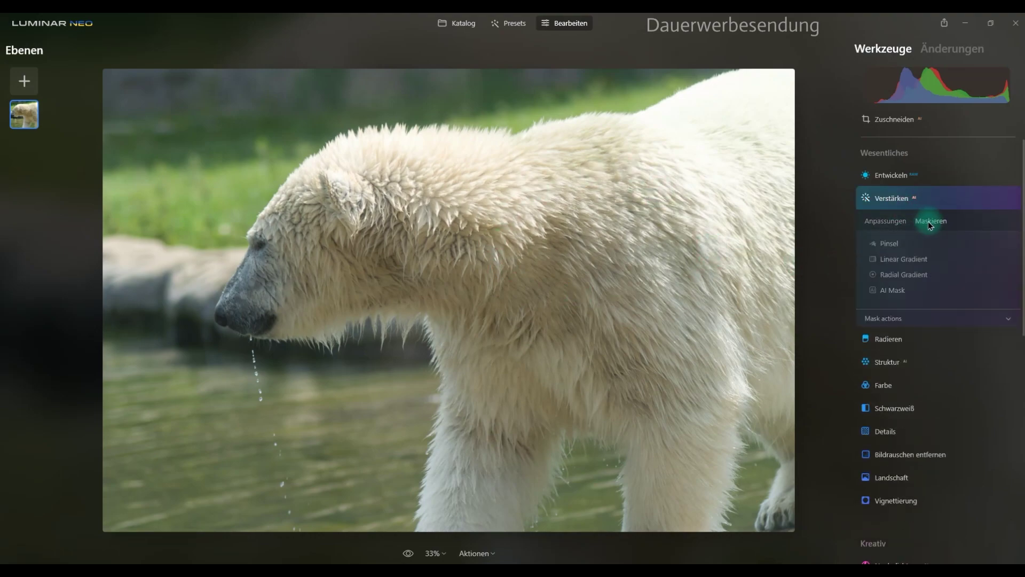
pyautogui.click(899, 290)
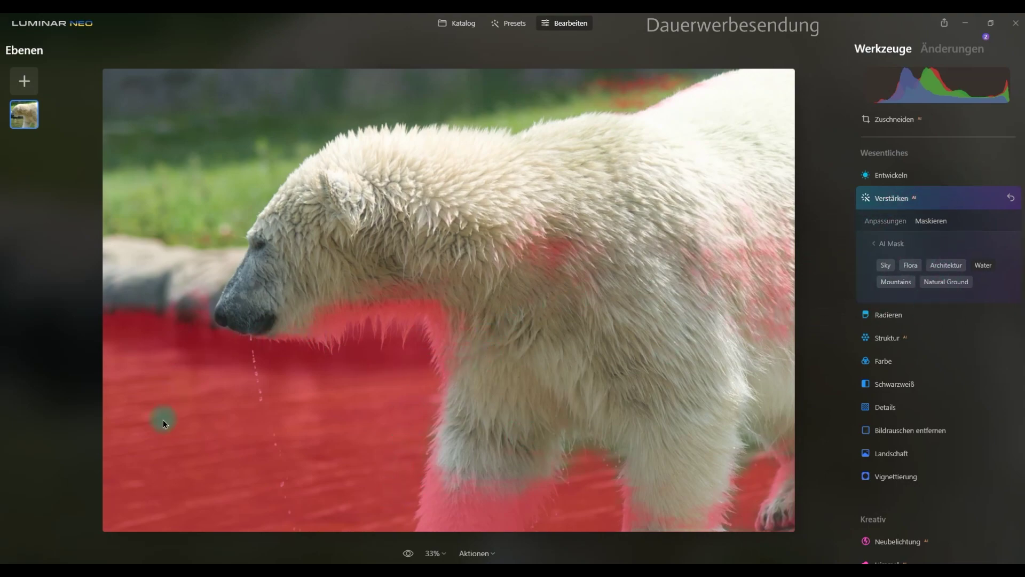
pyautogui.click(885, 199)
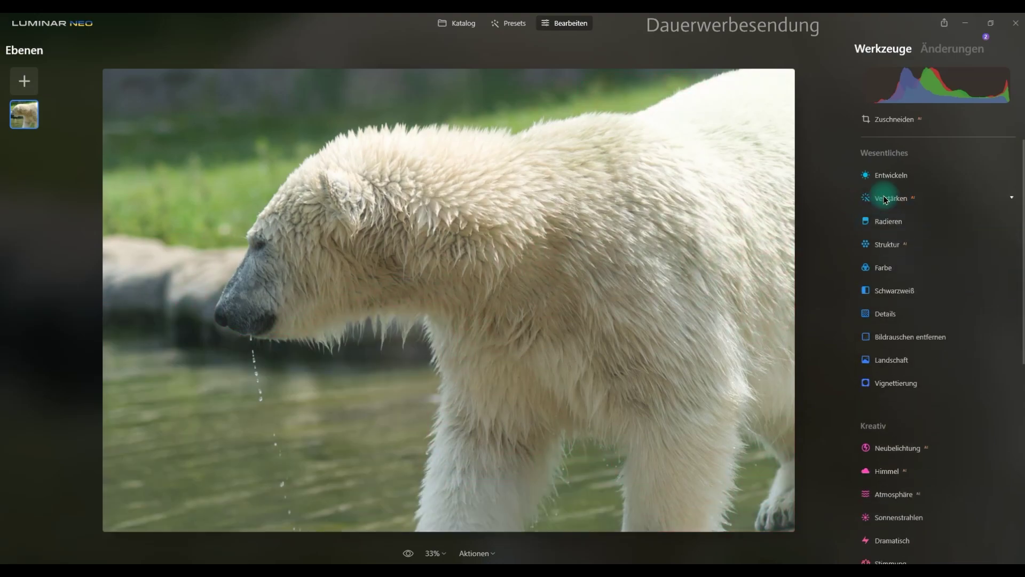
# - Return to the catalog and open the leaf photo for editing
pyautogui.click(457, 23)
pyautogui.click(682, 106)
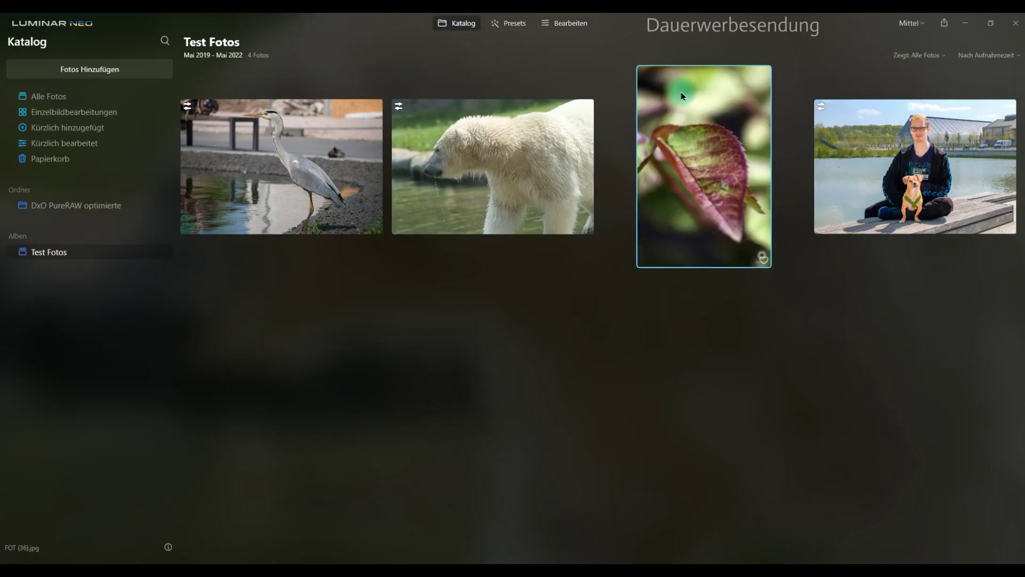
pyautogui.click(575, 24)
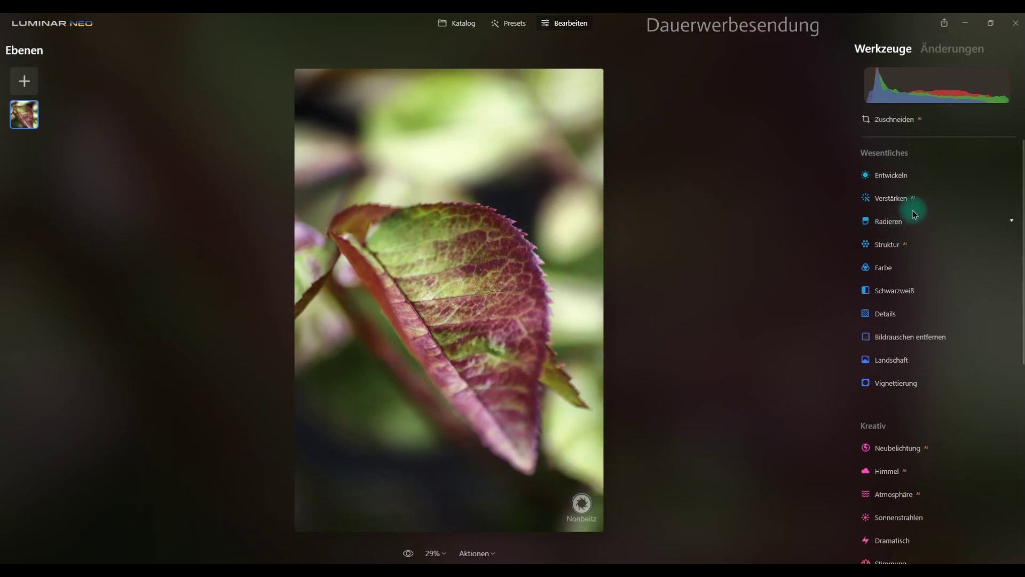
# - Mask the leaf photo's Verstärken enhancement to Flora with AI Mask, then go back to the catalog
pyautogui.click(901, 198)
pyautogui.click(932, 222)
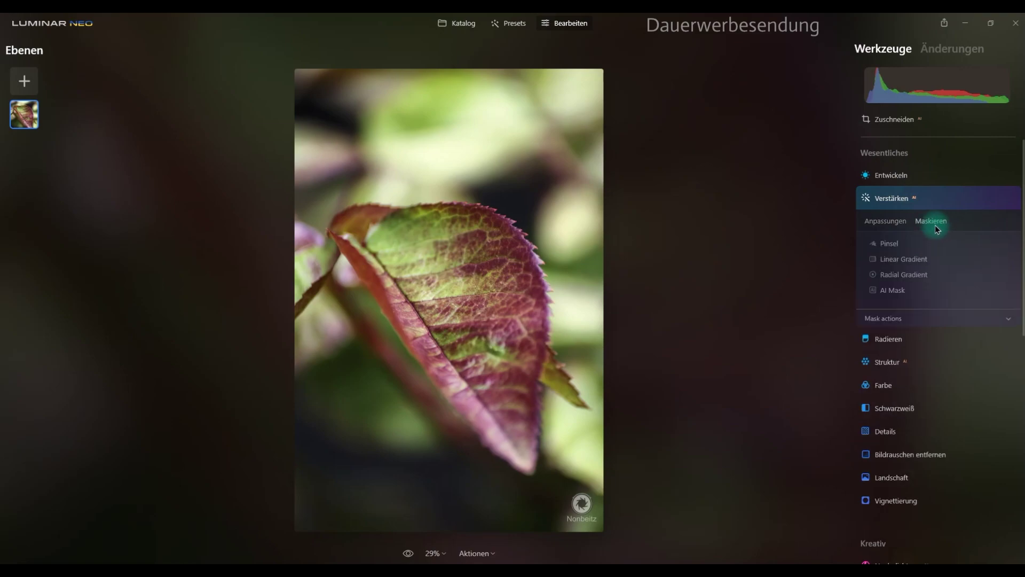
pyautogui.click(912, 293)
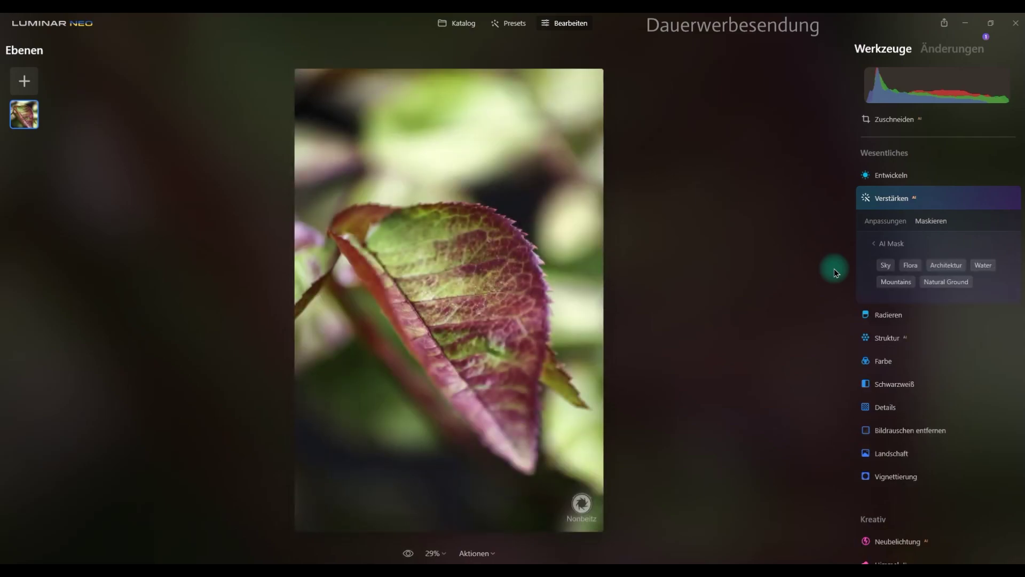
pyautogui.click(912, 267)
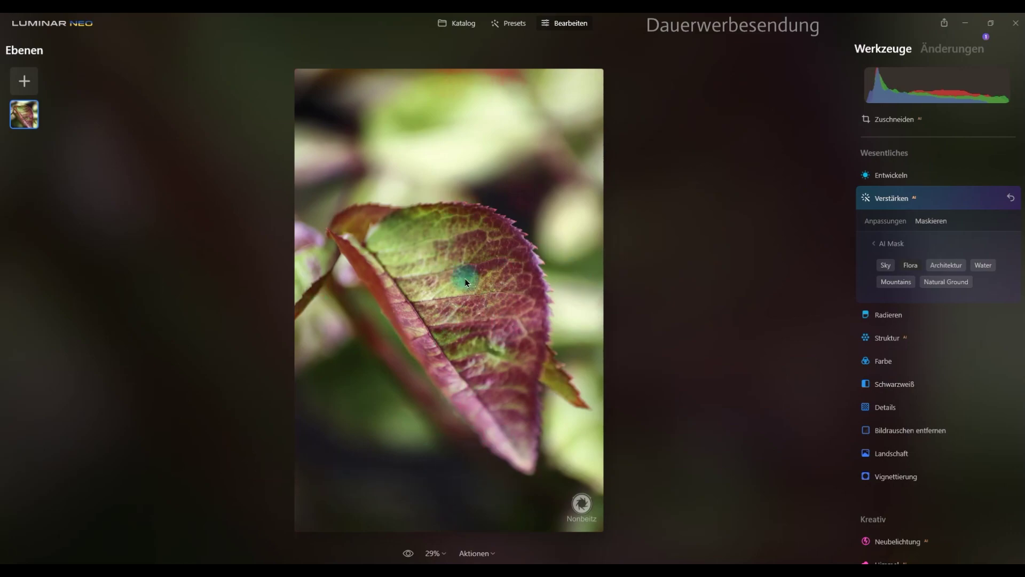
pyautogui.click(872, 247)
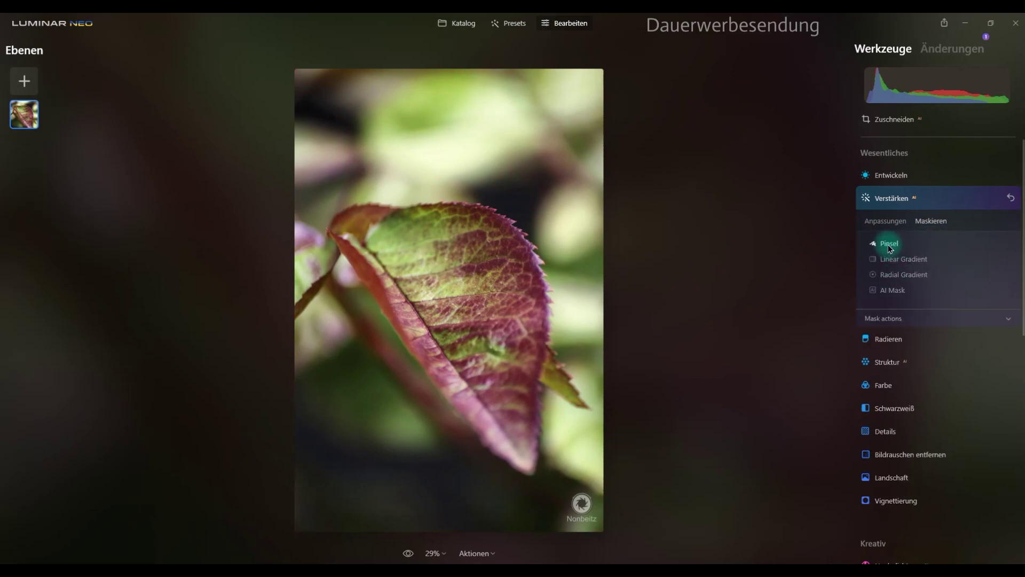
pyautogui.click(904, 198)
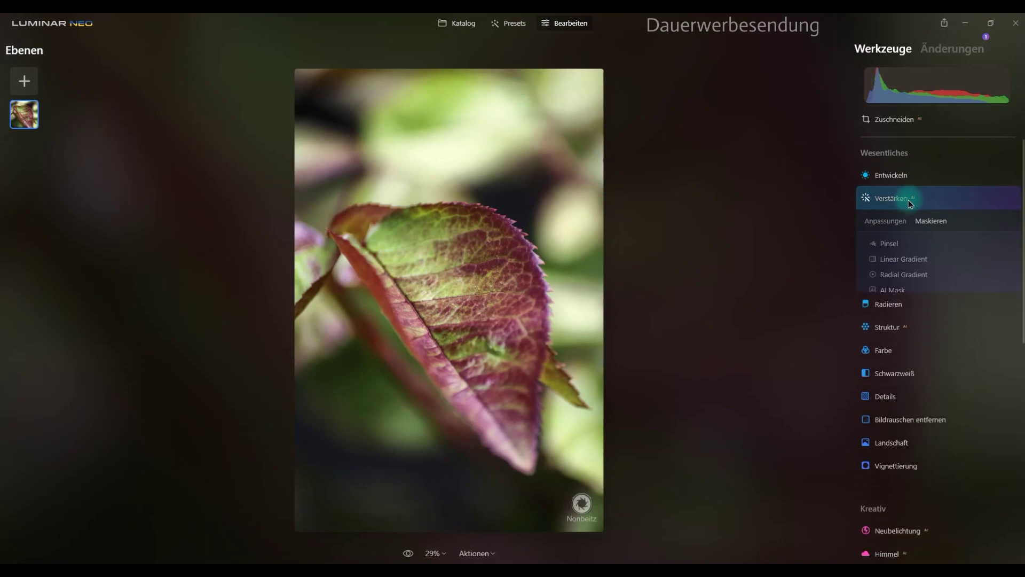
pyautogui.click(474, 26)
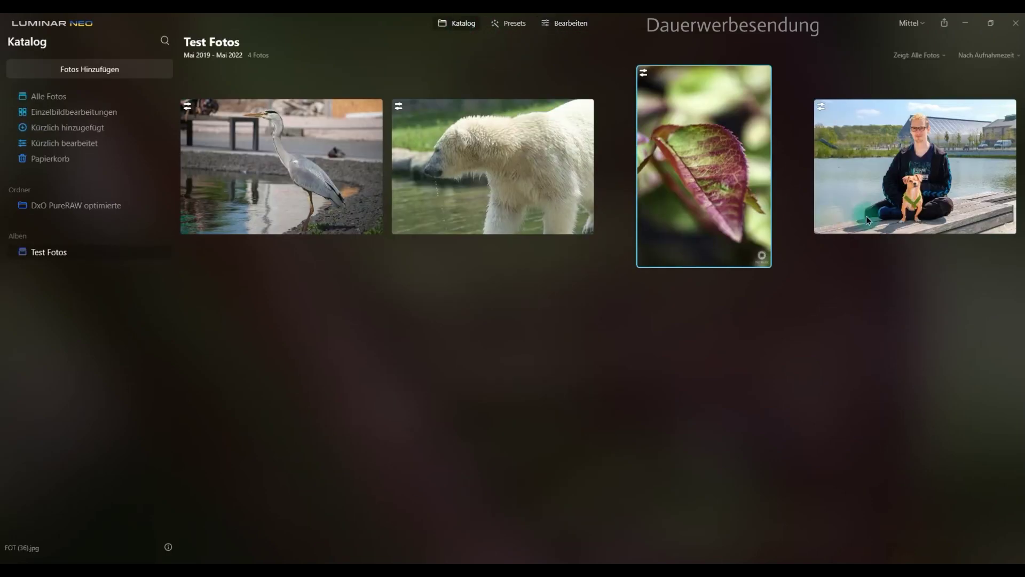
# - Open the man-and-dog photo for editing and expand the Struktur tool
pyautogui.click(856, 174)
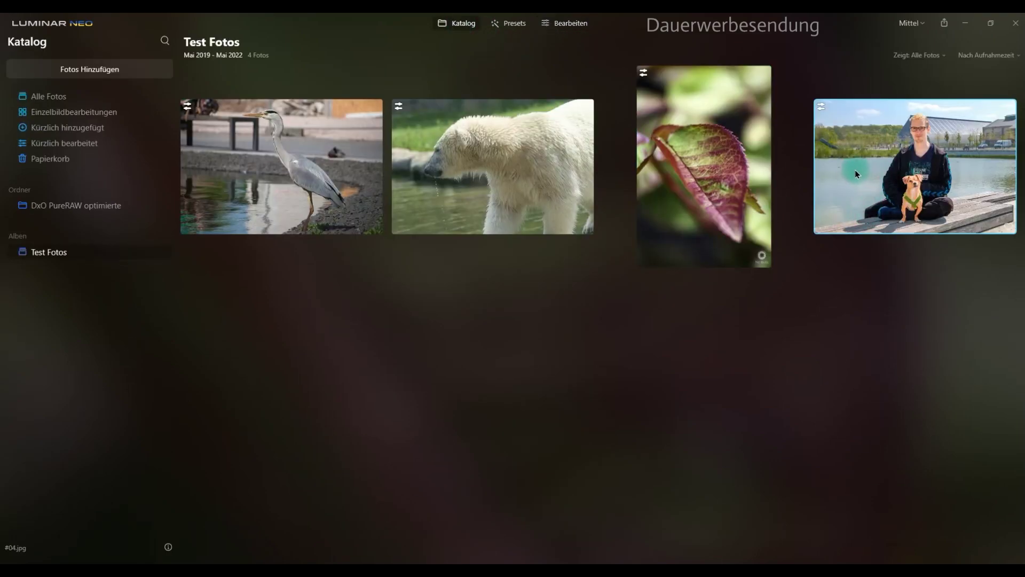
pyautogui.click(584, 28)
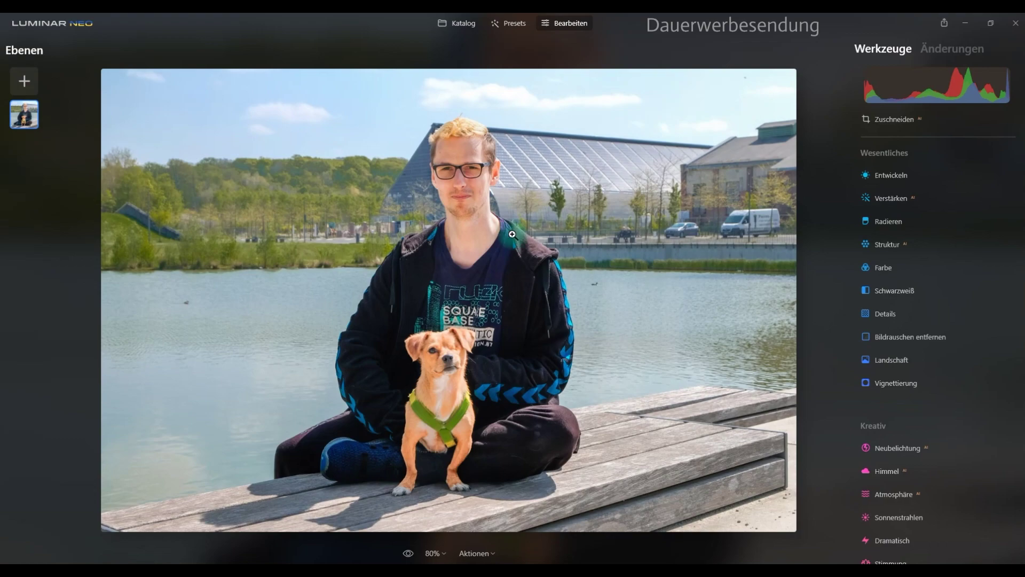
pyautogui.click(887, 245)
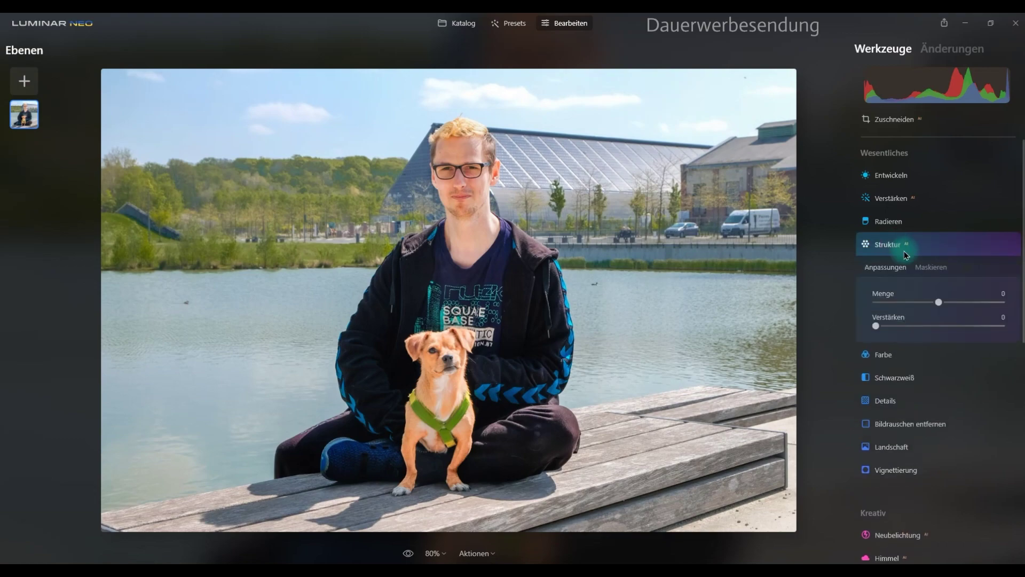
# - AI-mask the Struktur adjustment to the sky, then return to the mask types list
pyautogui.click(929, 267)
pyautogui.click(890, 337)
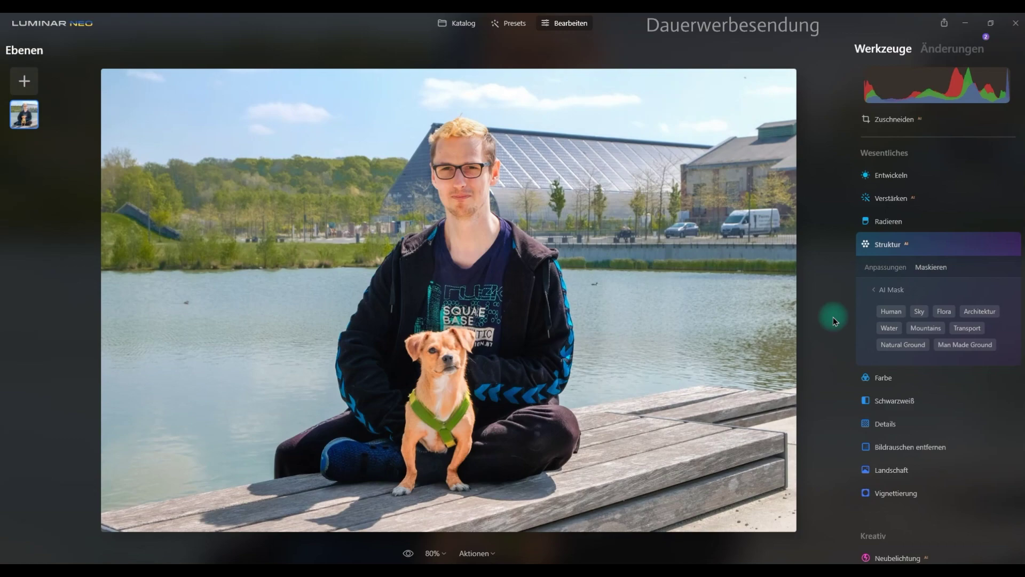
pyautogui.click(920, 315)
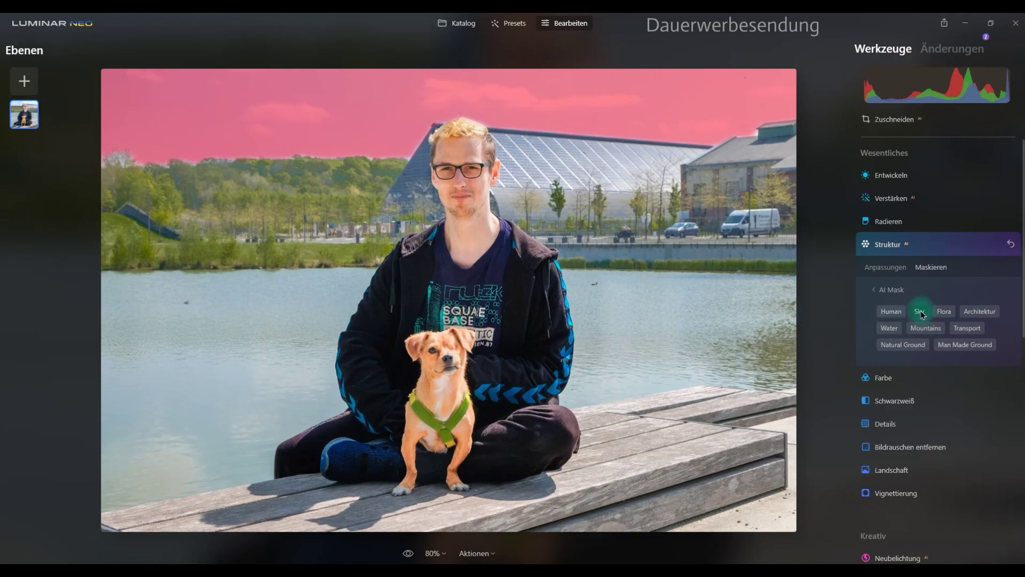
pyautogui.click(875, 291)
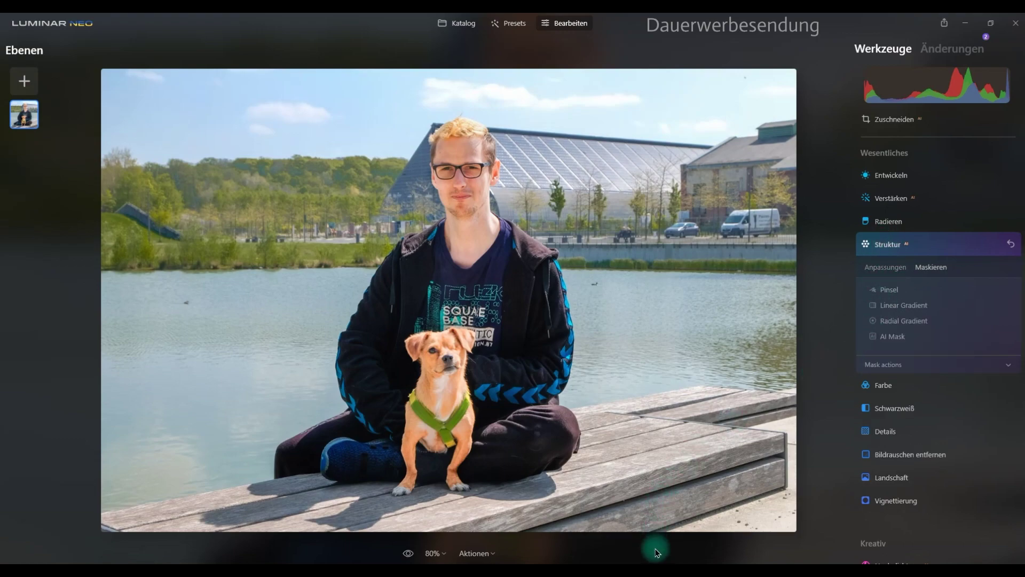